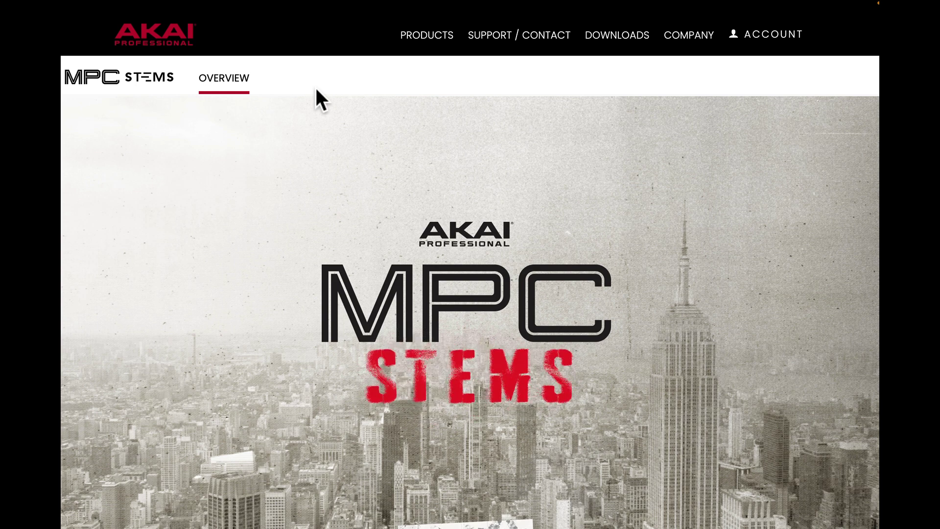
pyautogui.scroll(-5, 315, 87)
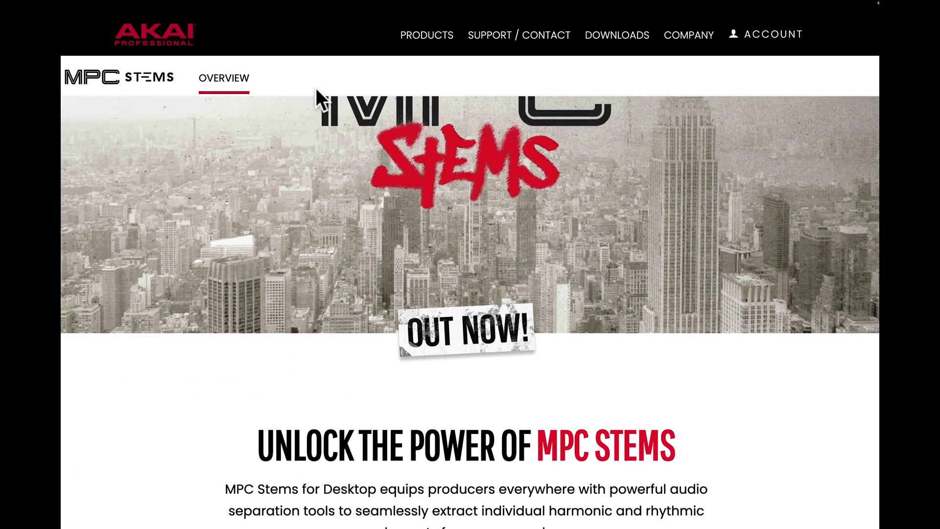
pyautogui.scroll(-5, 315, 87)
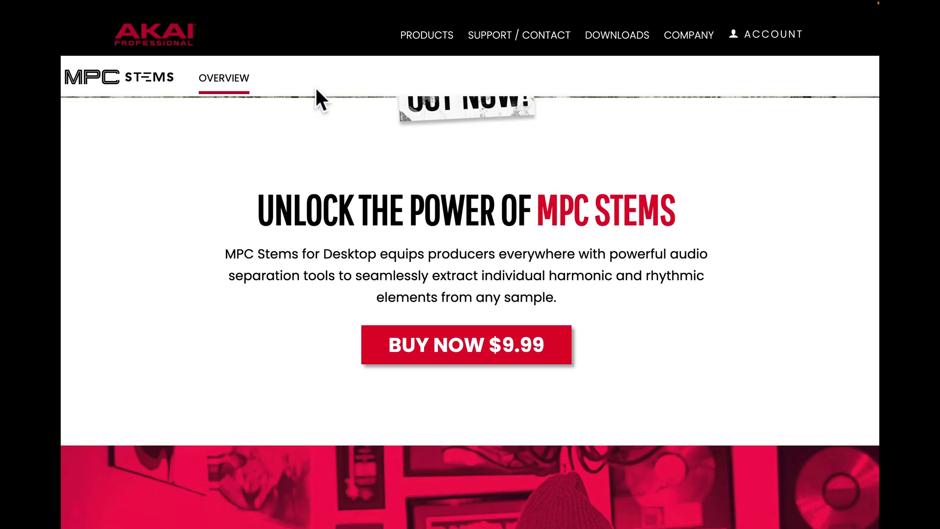
pyautogui.scroll(-8, 316, 87)
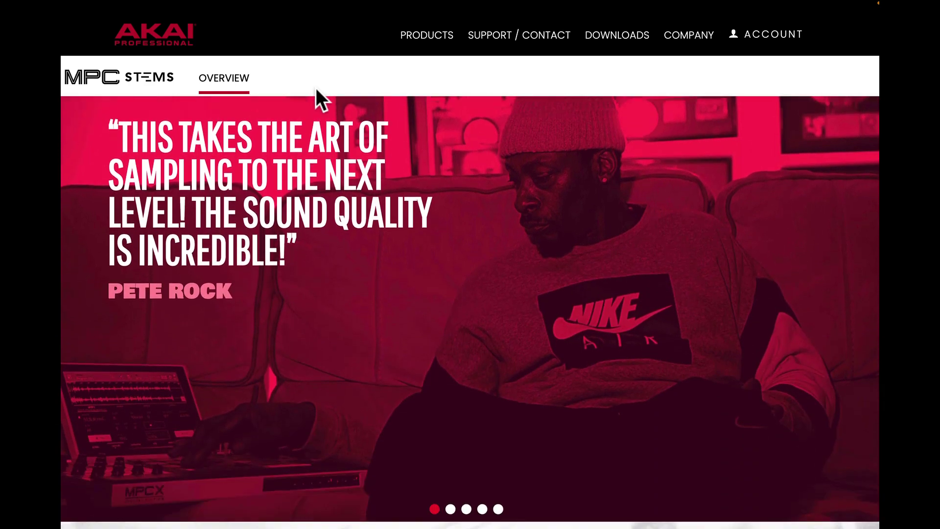
pyautogui.scroll(-9, 316, 88)
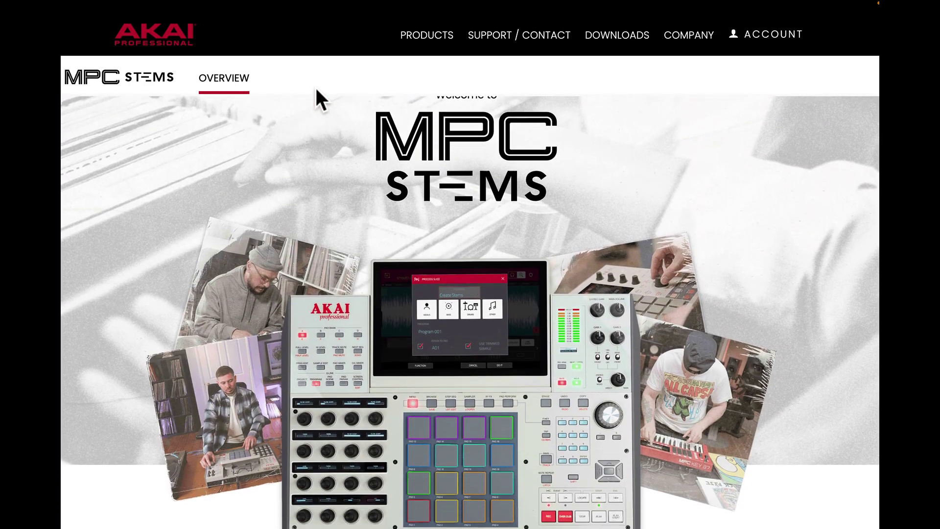
pyautogui.scroll(-6, 315, 87)
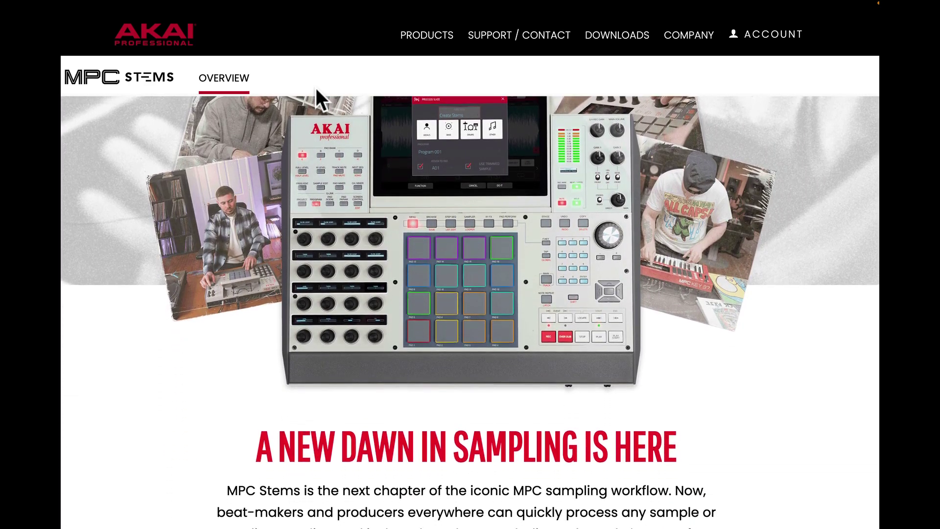
pyautogui.scroll(1, 316, 87)
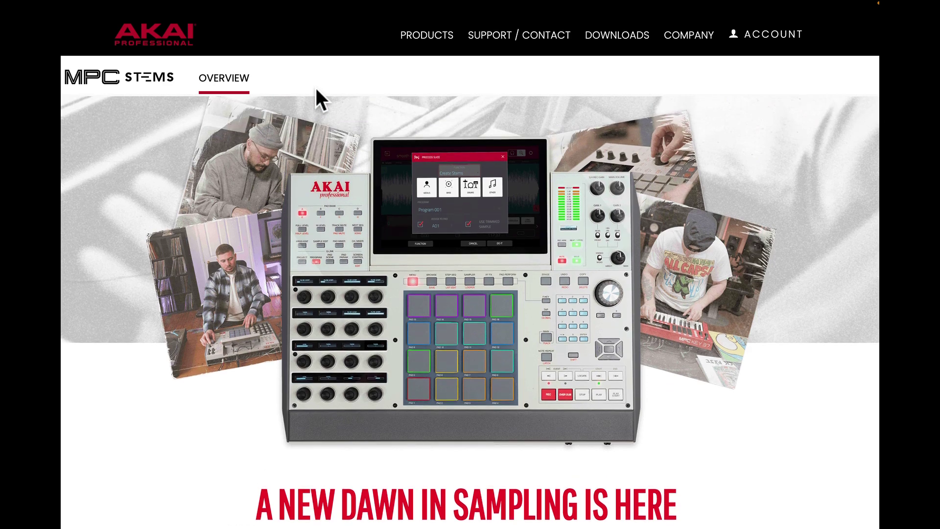
pyautogui.scroll(14, 316, 87)
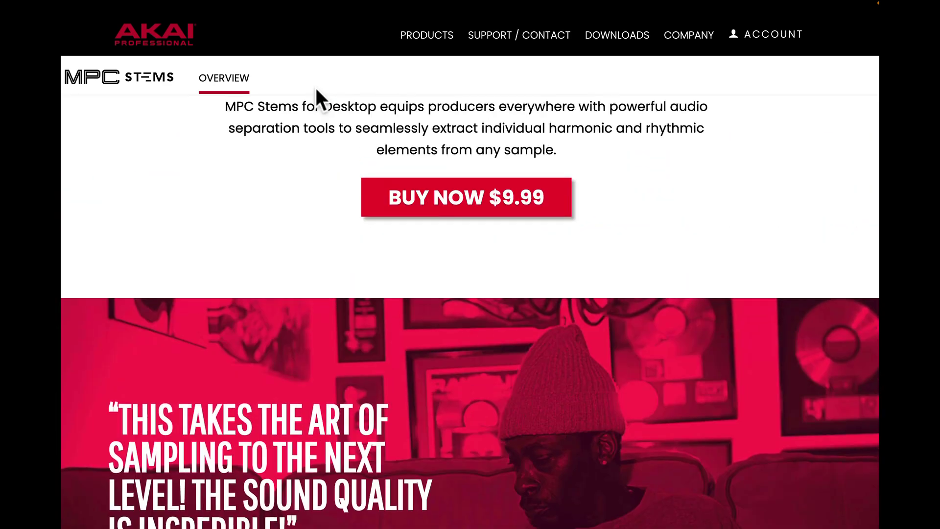
pyautogui.scroll(2, 316, 87)
pyautogui.scroll(-1, 315, 86)
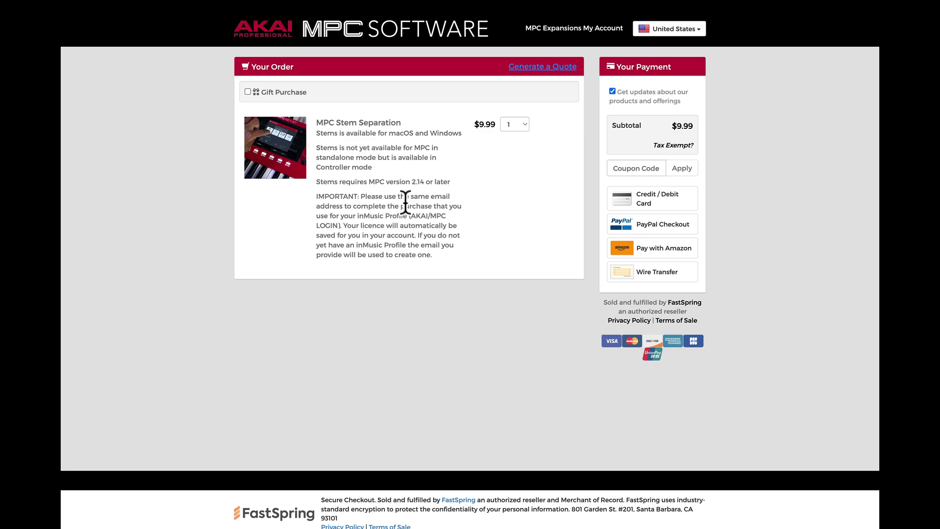
# Autofill the card payment form with saved billing details, then close it, leaving the total at $10.88.
pyautogui.click(619, 208)
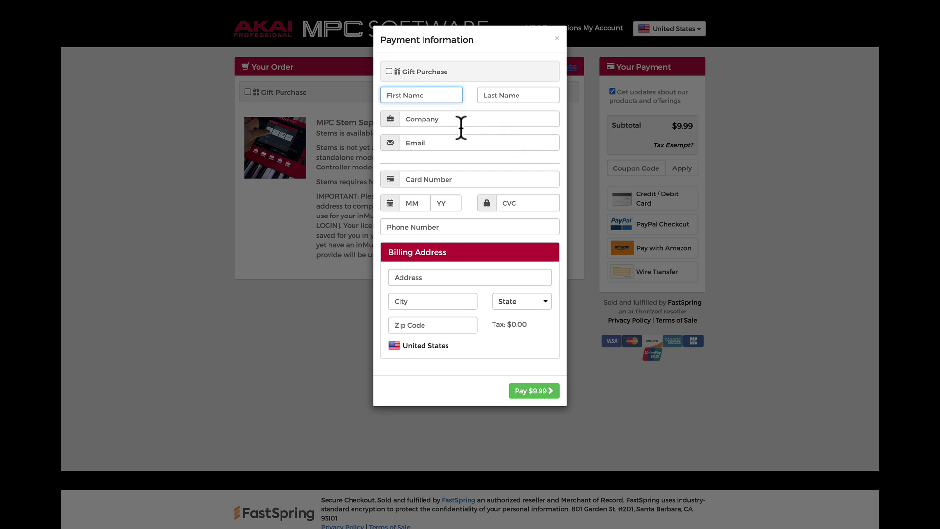
pyautogui.click(461, 142)
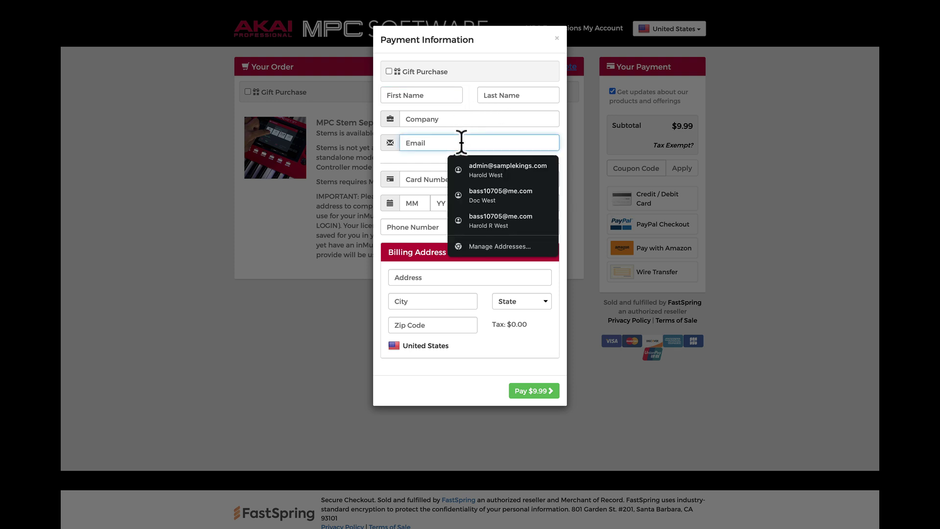
pyautogui.click(494, 166)
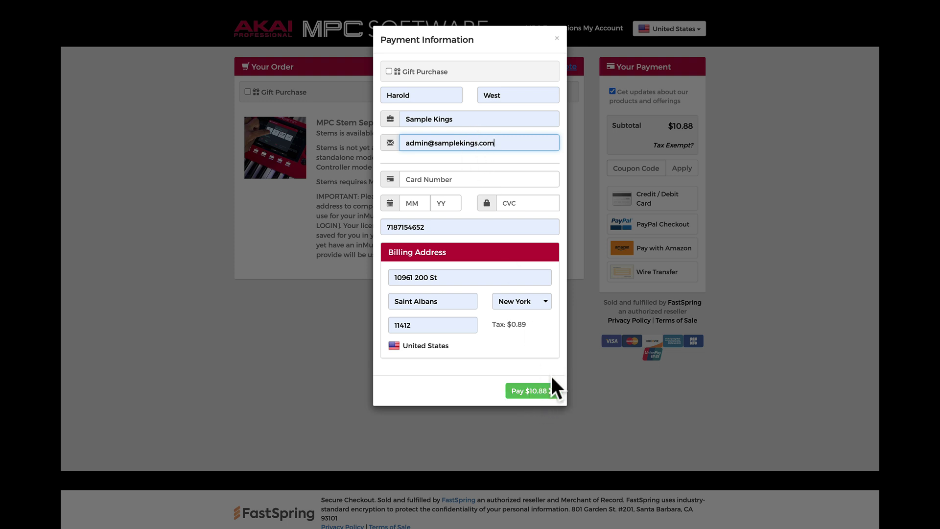
pyautogui.click(557, 39)
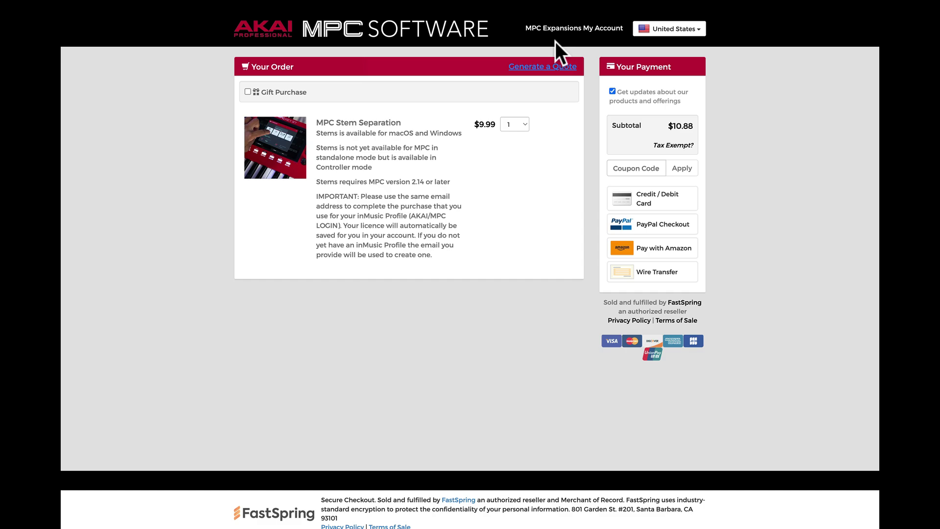
# Open the MPC Stem Separation registration and copy the second registration's serial number.
pyautogui.press('super+grave')
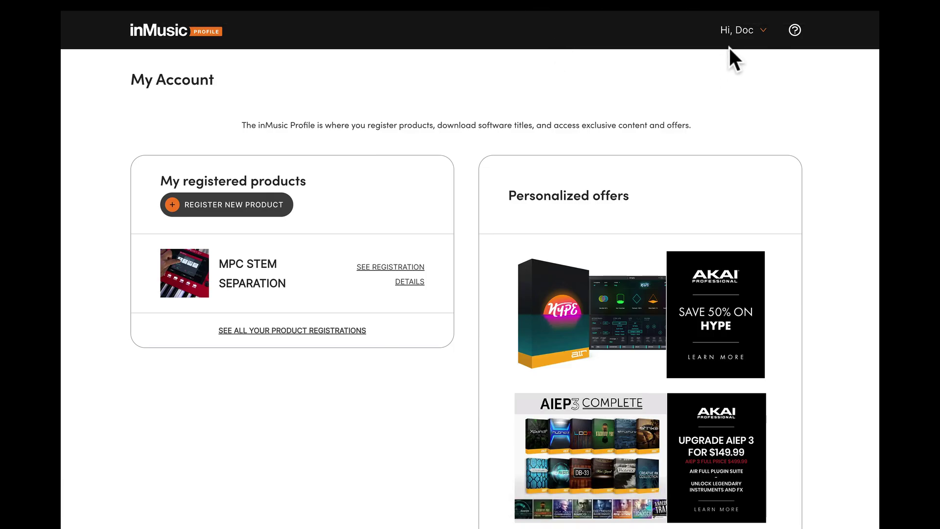
pyautogui.click(251, 284)
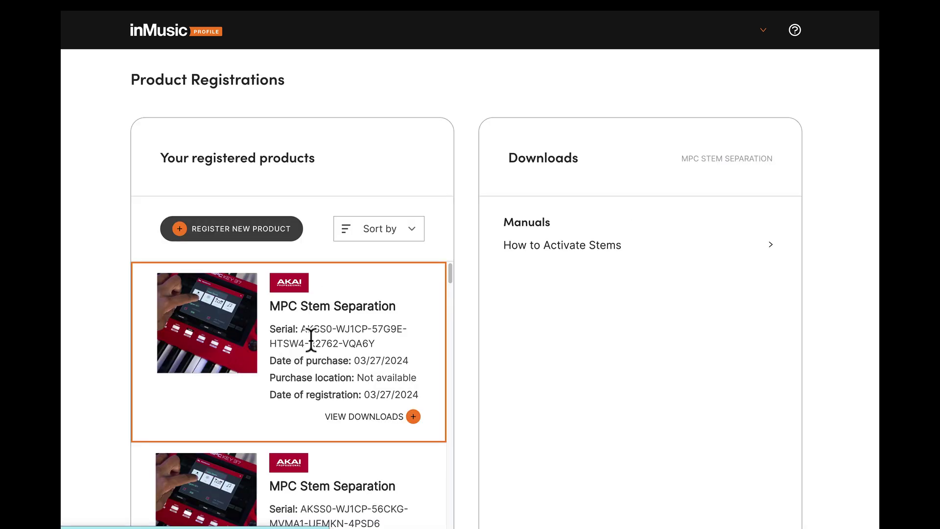
pyautogui.scroll(-2, 315, 350)
pyautogui.scroll(1, 314, 357)
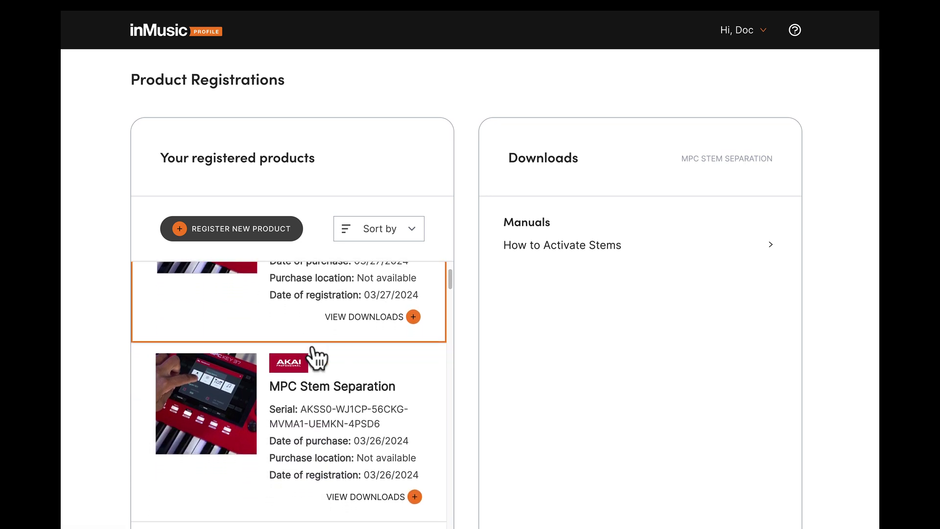
pyautogui.scroll(-1, 315, 361)
pyautogui.scroll(1, 316, 358)
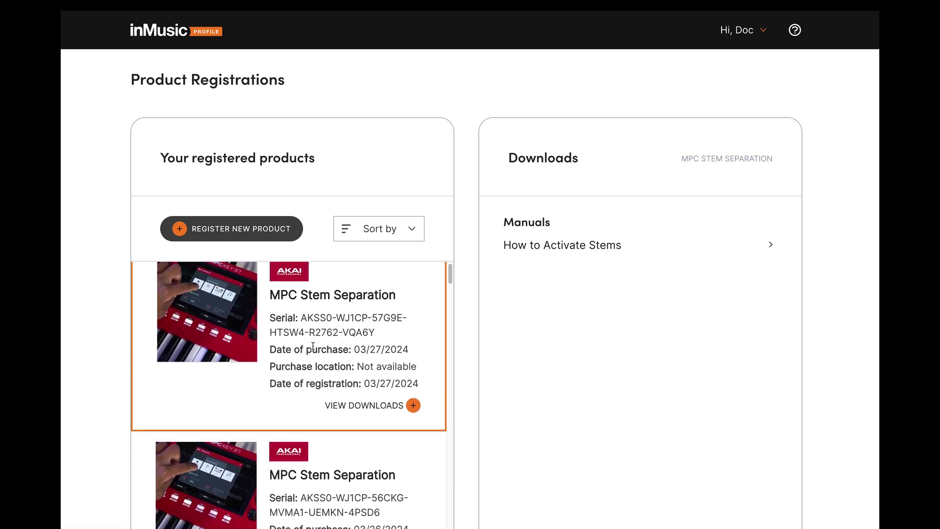
pyautogui.scroll(-2, 316, 347)
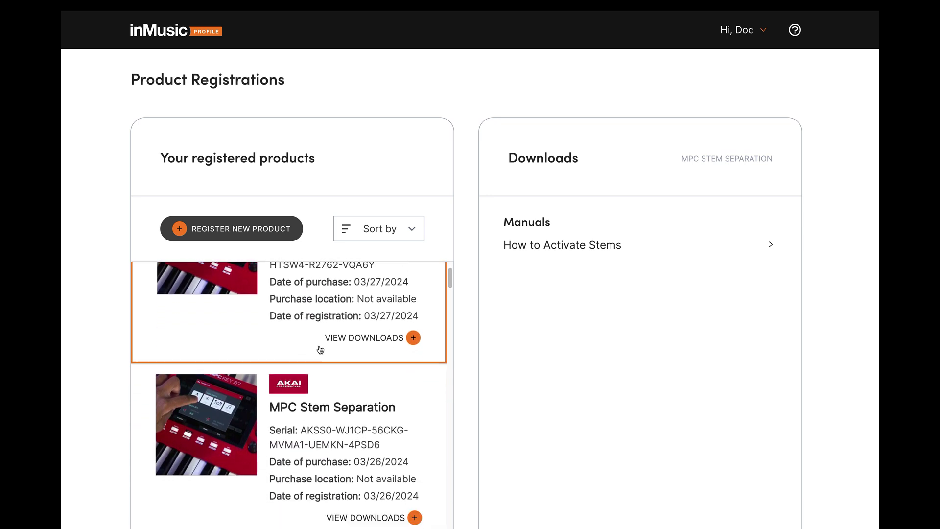
pyautogui.scroll(-1, 318, 362)
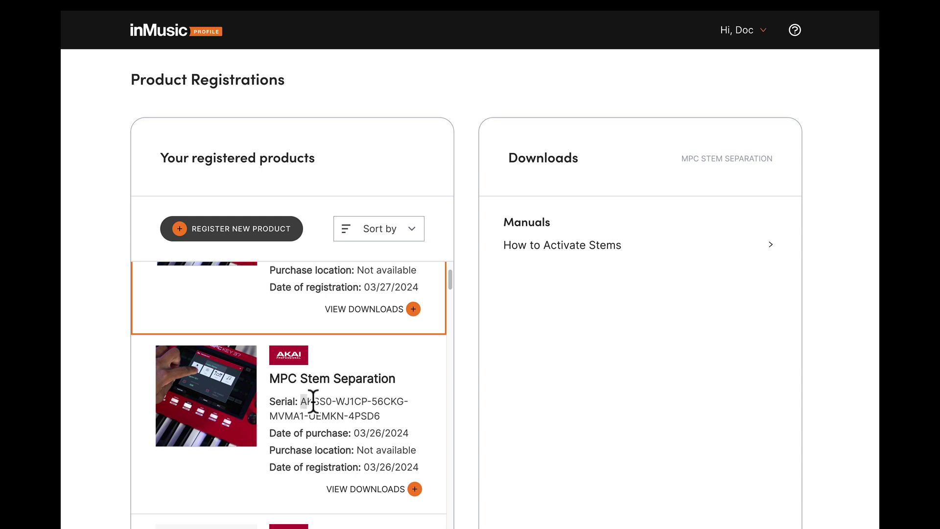
pyautogui.moveTo(301, 401); pyautogui.dragTo(361, 414)
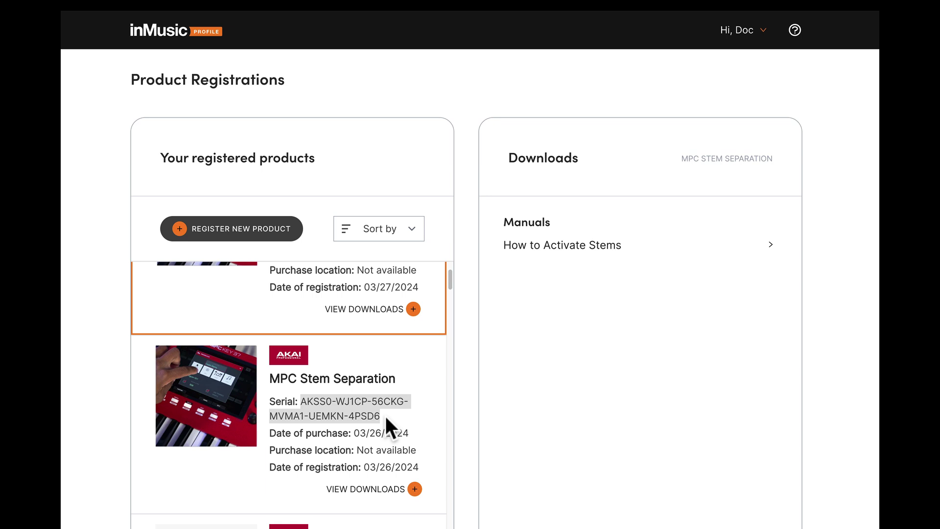
pyautogui.press('super+c')
# Expand How to Activate Stems to show its four steps, starting with updating to MPC 2.14.
pyautogui.click(772, 244)
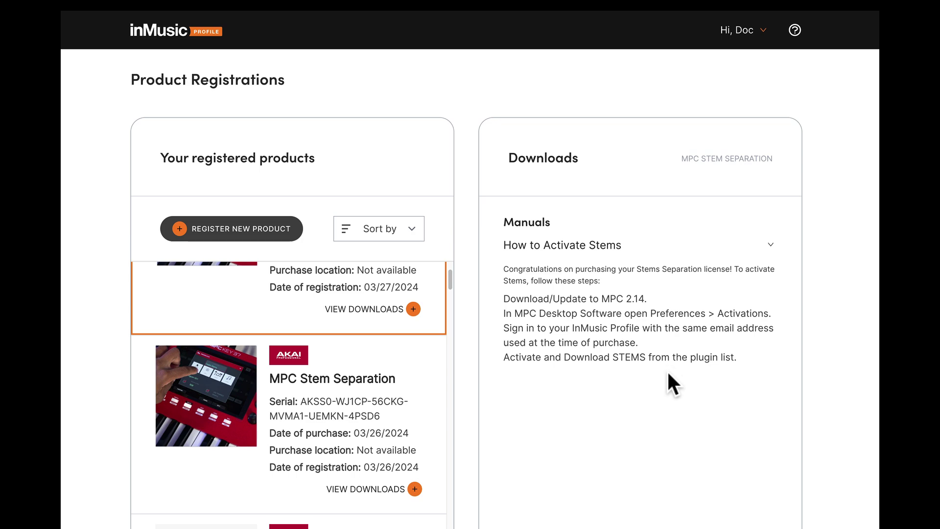
# In MPC, open the recent STEMS TEST.xpj project and select the DumYum sample on pad A13.
pyautogui.moveTo(622, 524)
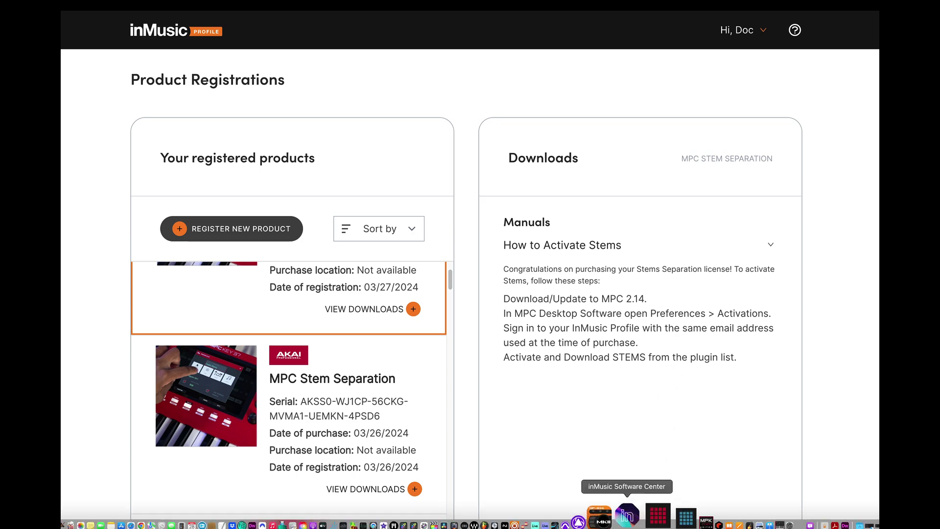
pyautogui.click(651, 516)
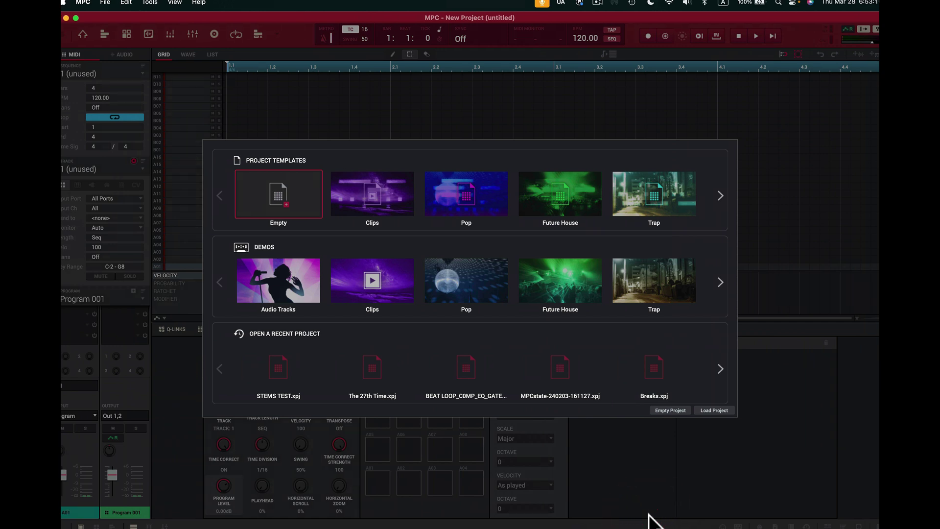
pyautogui.click(279, 370)
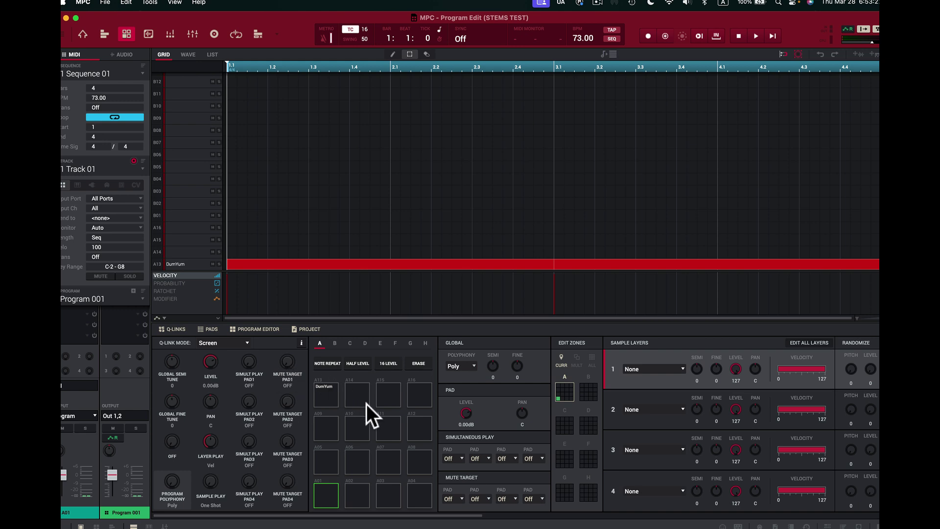
pyautogui.click(324, 399)
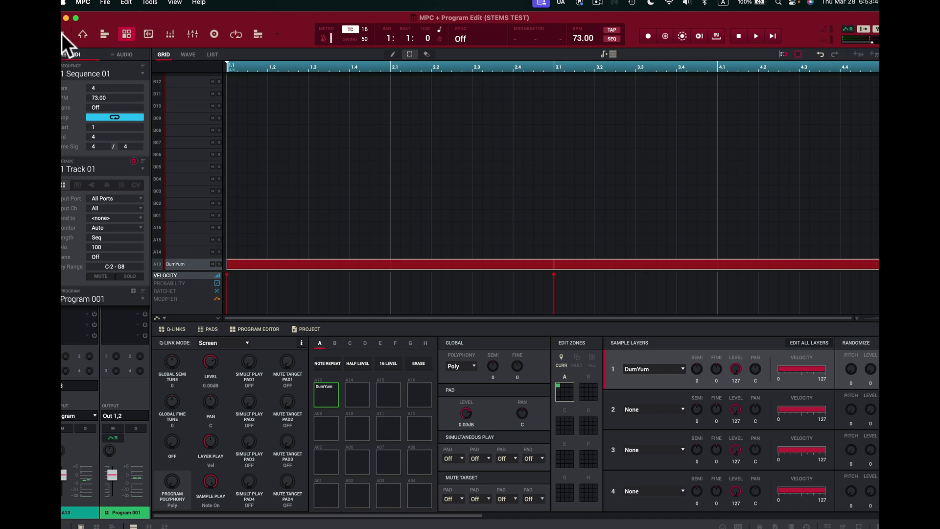
# Open MPC Preferences and view Activations, where MPC Stem Separation shows as Activated.
pyautogui.click(82, 2)
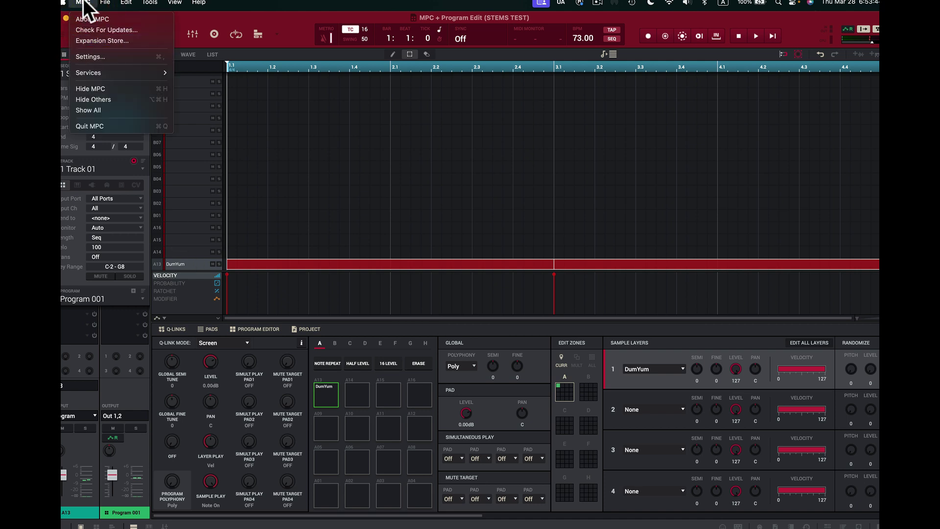
pyautogui.click(83, 2)
pyautogui.press('super+comma')
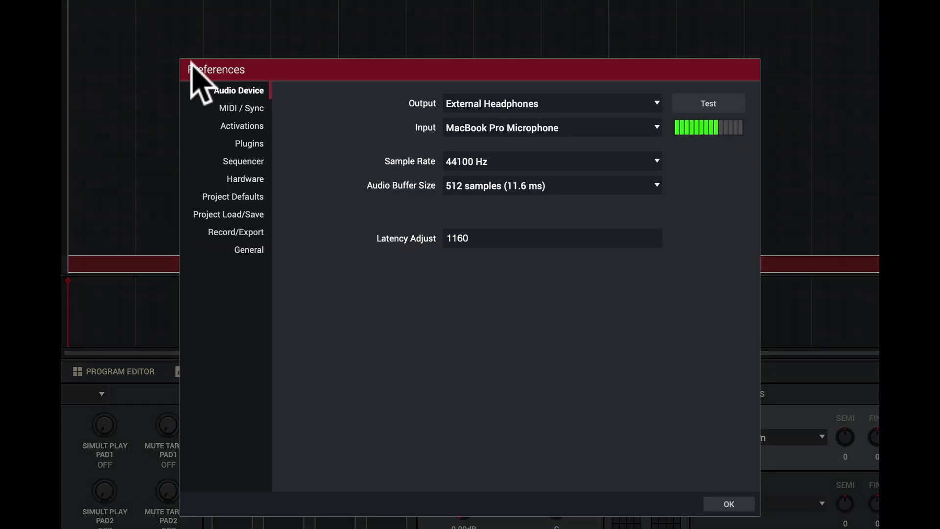
pyautogui.click(242, 127)
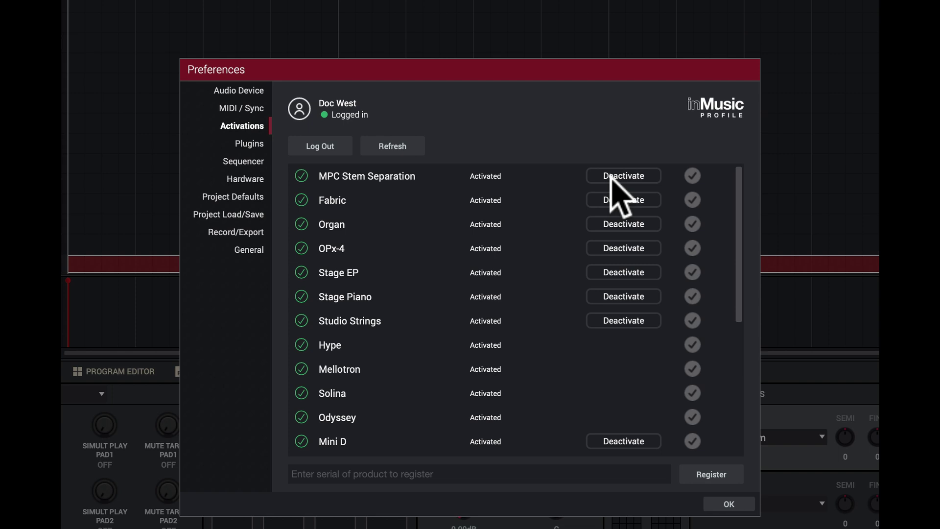
# Paste and register the Stem Separation serial, dismiss the Error 400 already-registered message, close Preferences.
pyautogui.click(436, 476)
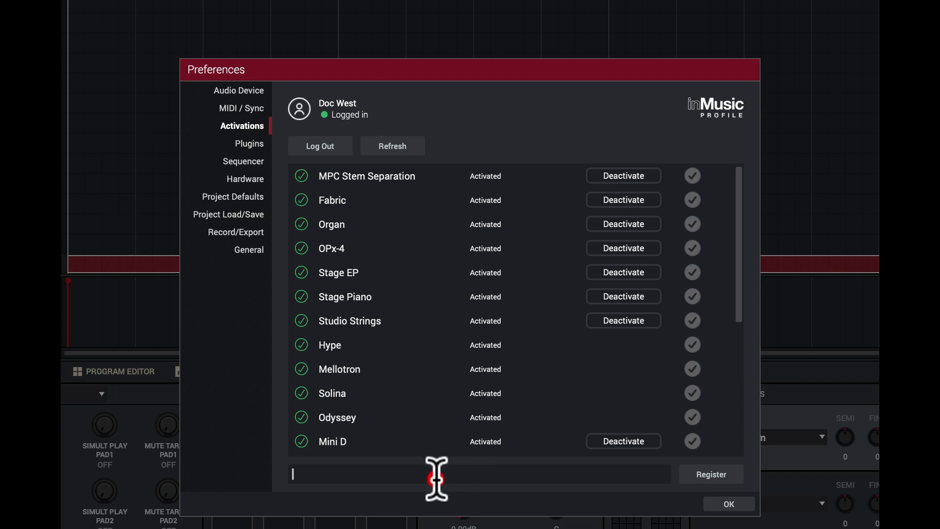
pyautogui.hotkey('ctrl', 'v')
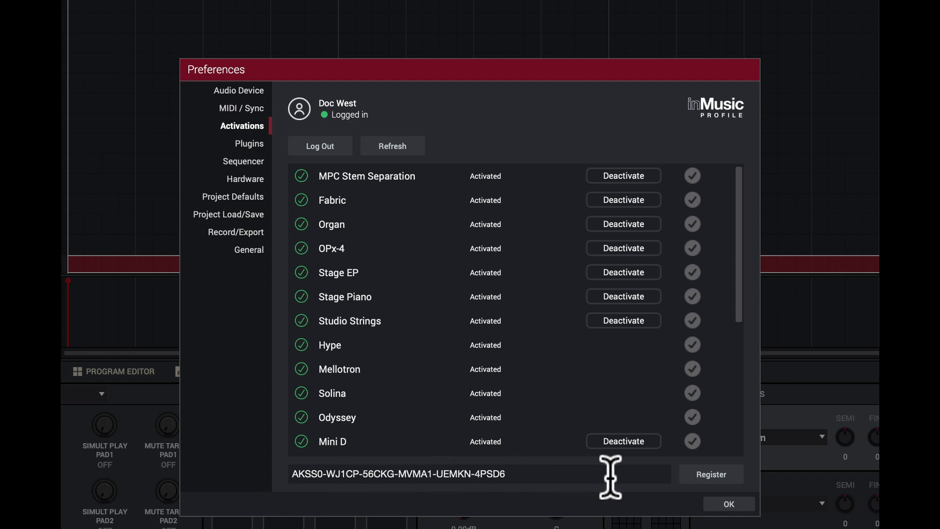
pyautogui.click(714, 473)
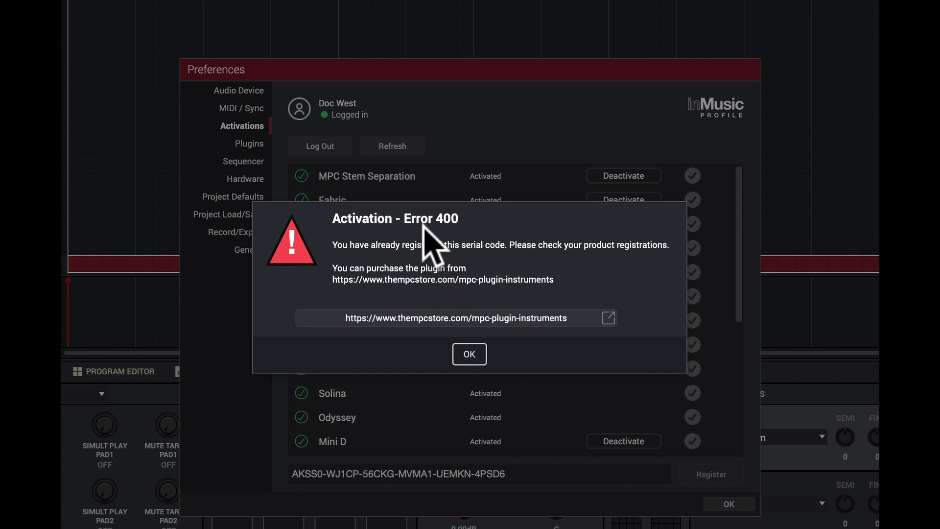
pyautogui.click(469, 353)
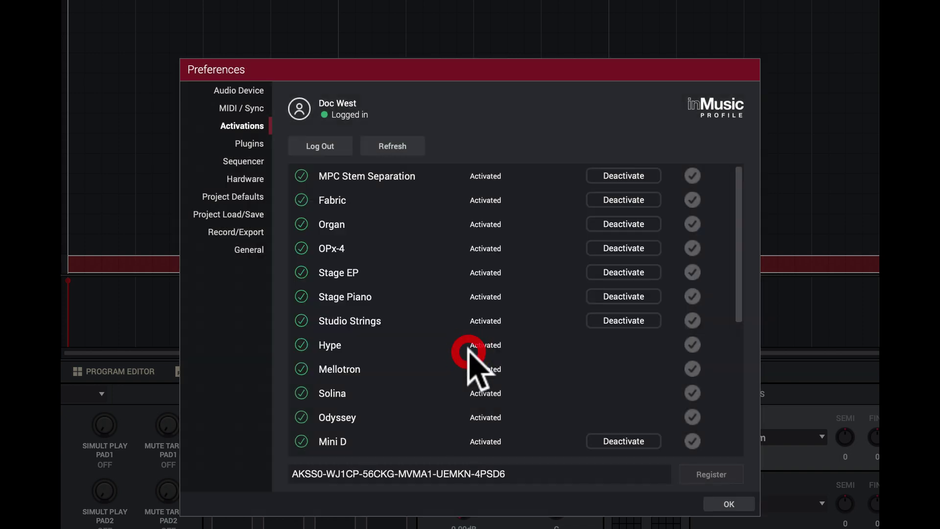
pyautogui.click(730, 504)
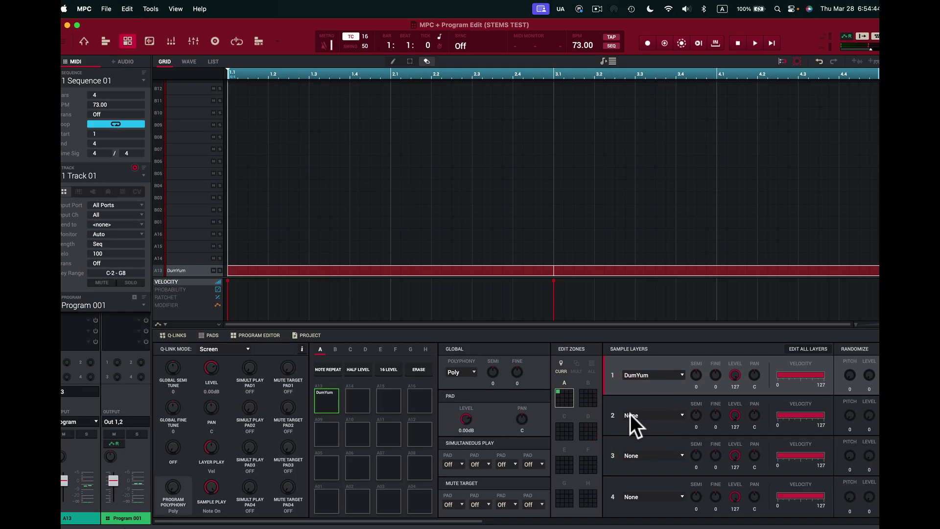
# From Main mode's Samples list, open DumYum in Sample Edit to show its waveform.
pyautogui.press('s')
pyautogui.click(83, 43)
pyautogui.click(708, 361)
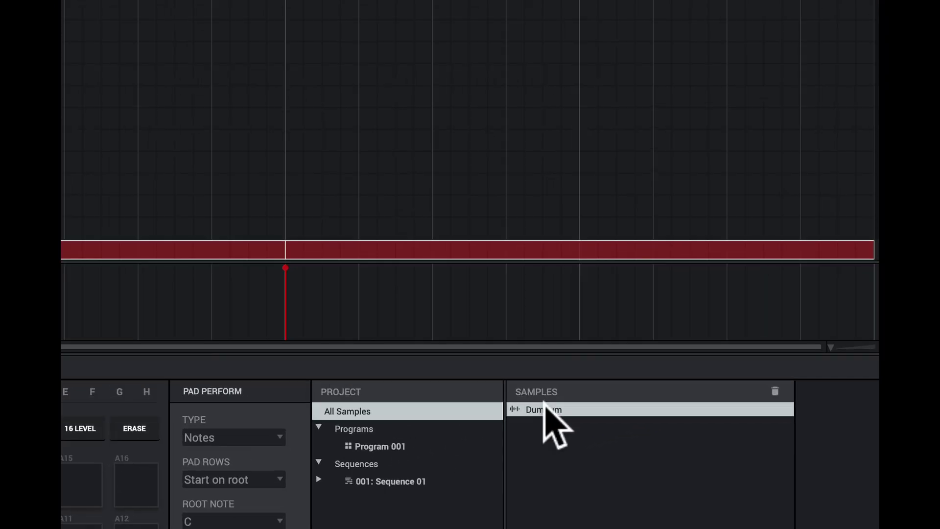
pyautogui.rightClick(545, 409)
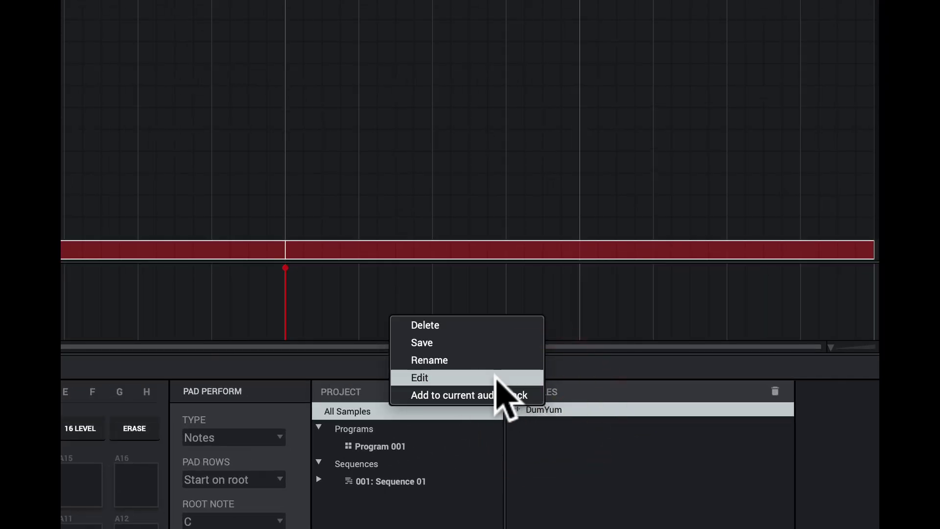
pyautogui.click(498, 377)
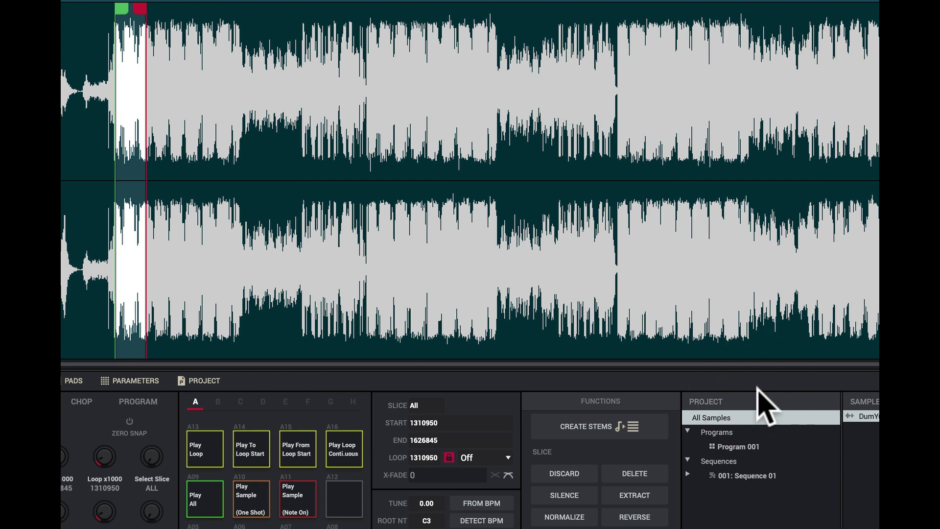
# Run Create Stems on DumYum and dismiss the 'Unable to initialise stems system' error.
pyautogui.click(582, 427)
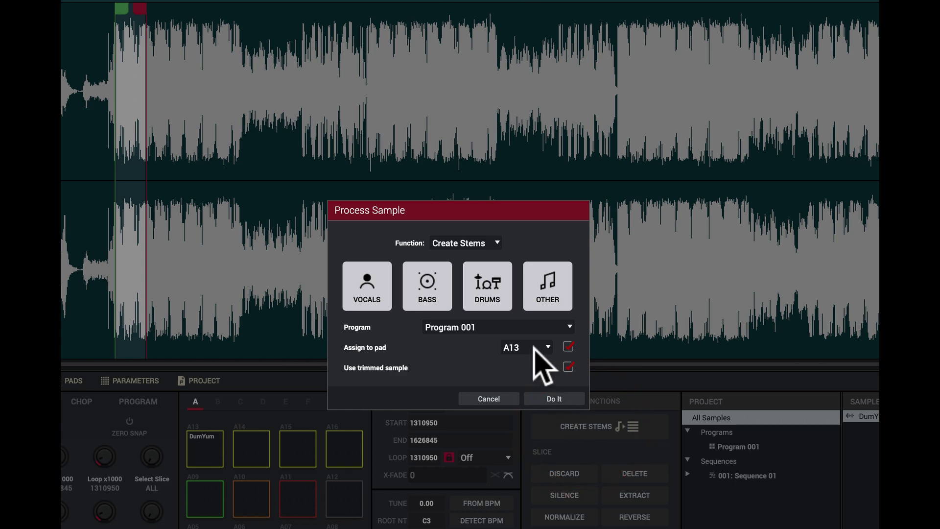
pyautogui.click(563, 397)
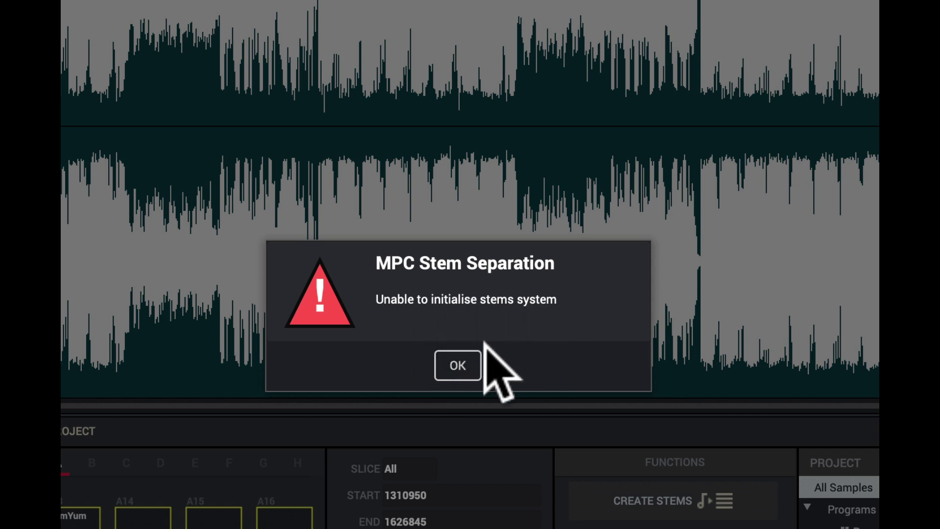
pyautogui.click(466, 366)
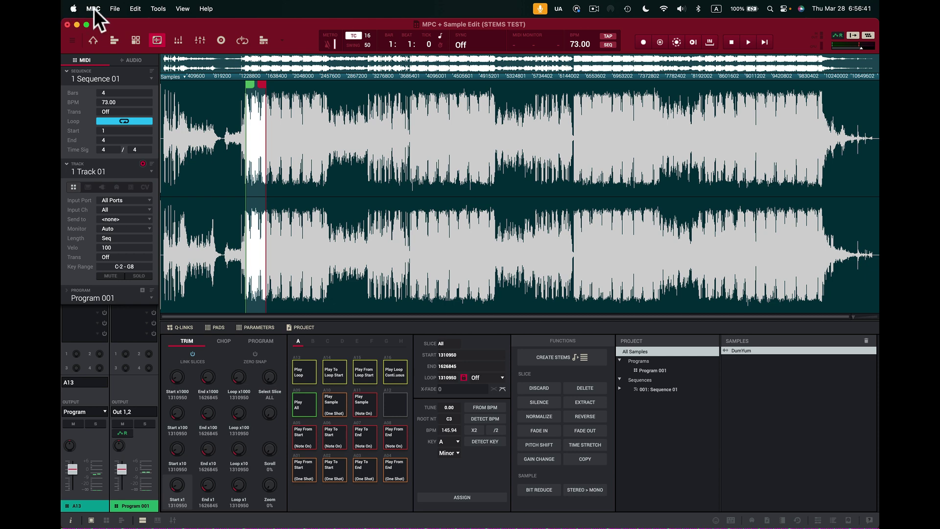
pyautogui.click(93, 8)
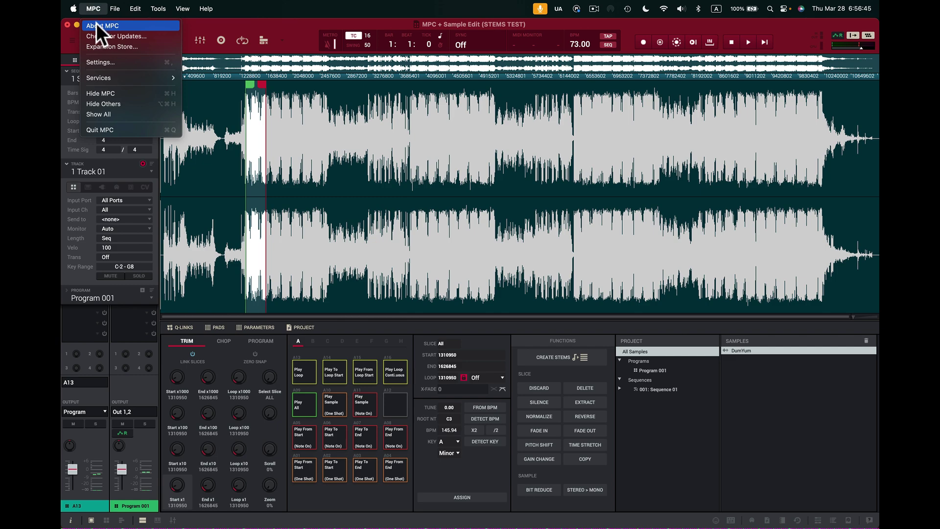
pyautogui.click(96, 24)
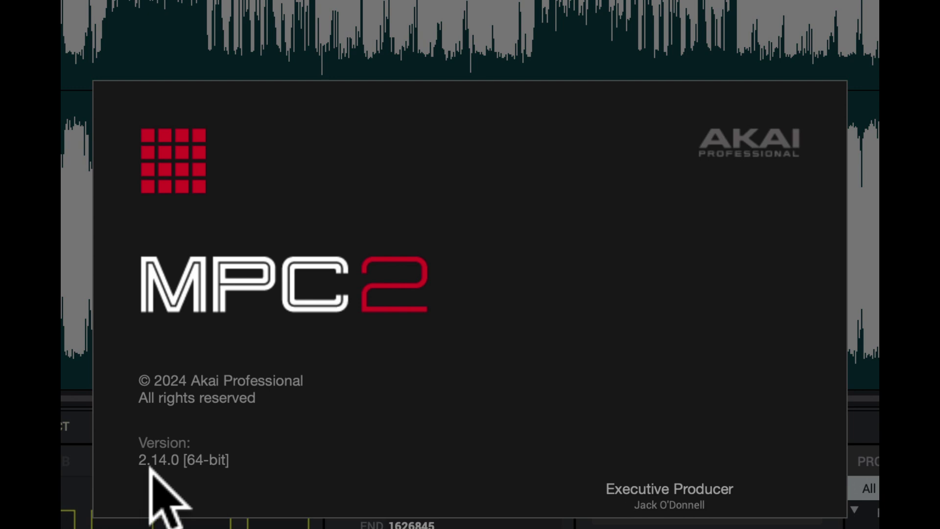
pyautogui.click(258, 333)
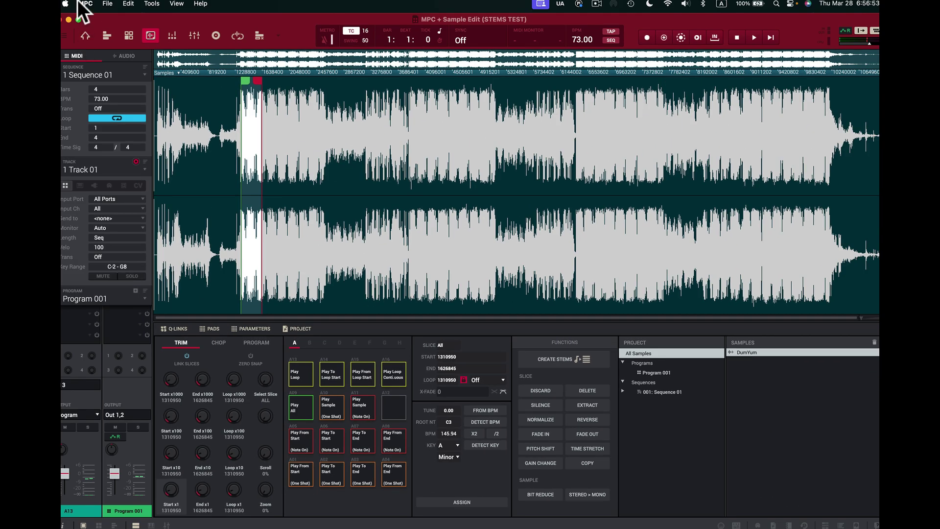
pyautogui.click(82, 3)
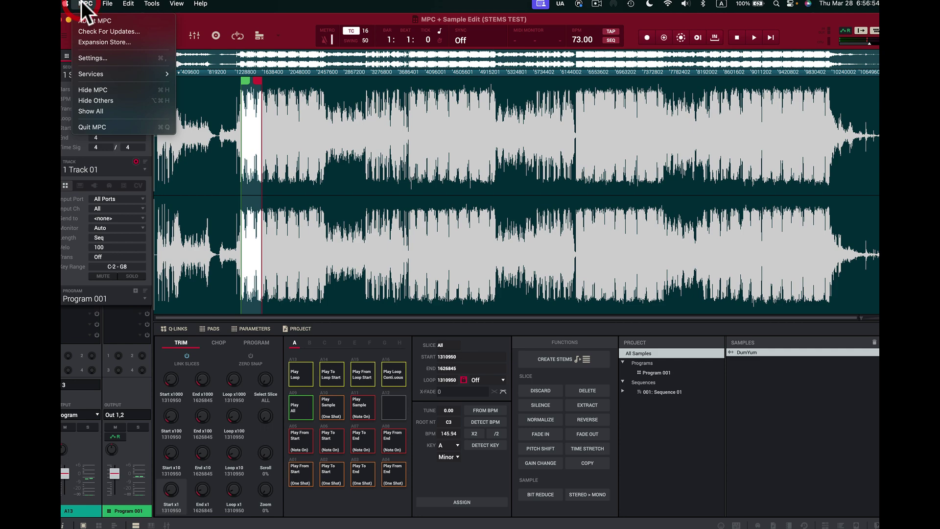
pyautogui.click(90, 31)
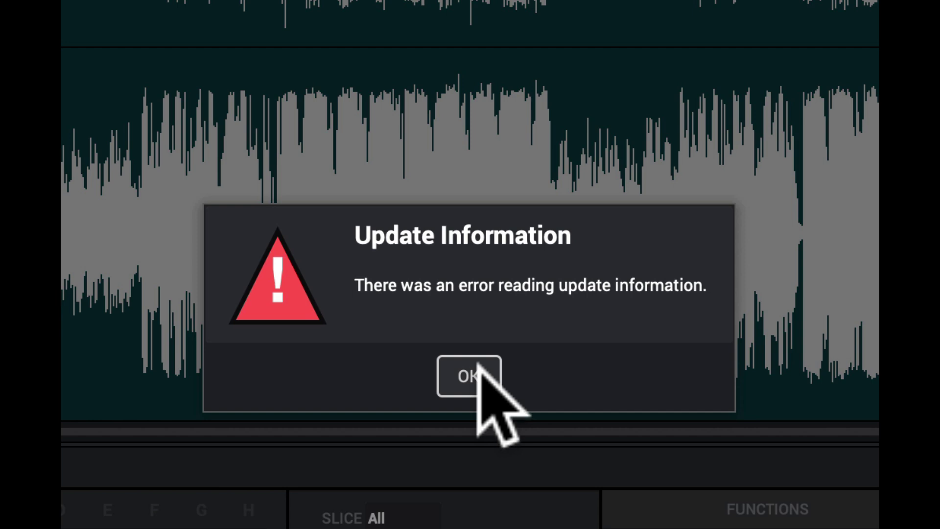
pyautogui.click(478, 366)
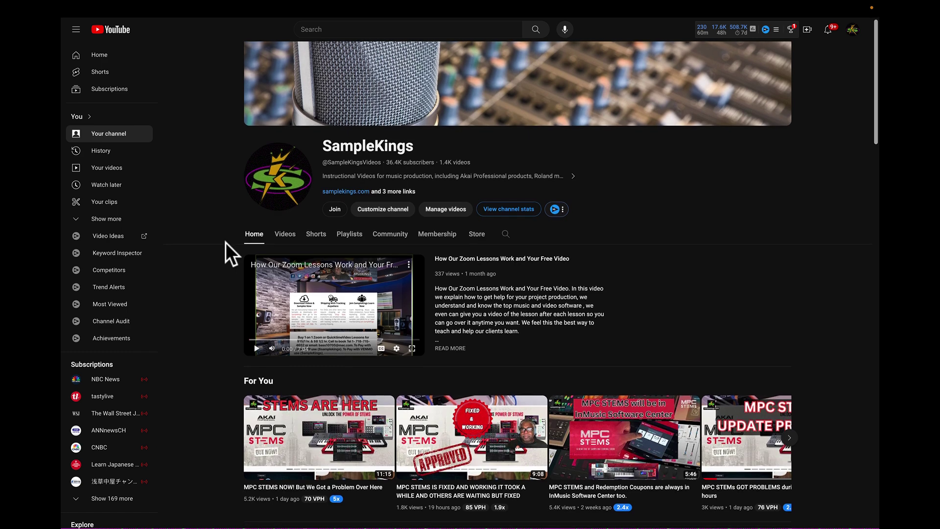
# Scroll through the SampleKings channel's Maschine and Roland video rows, then back up to the channel header.
pyautogui.scroll(-1, 225, 242)
pyautogui.scroll(-4, 225, 243)
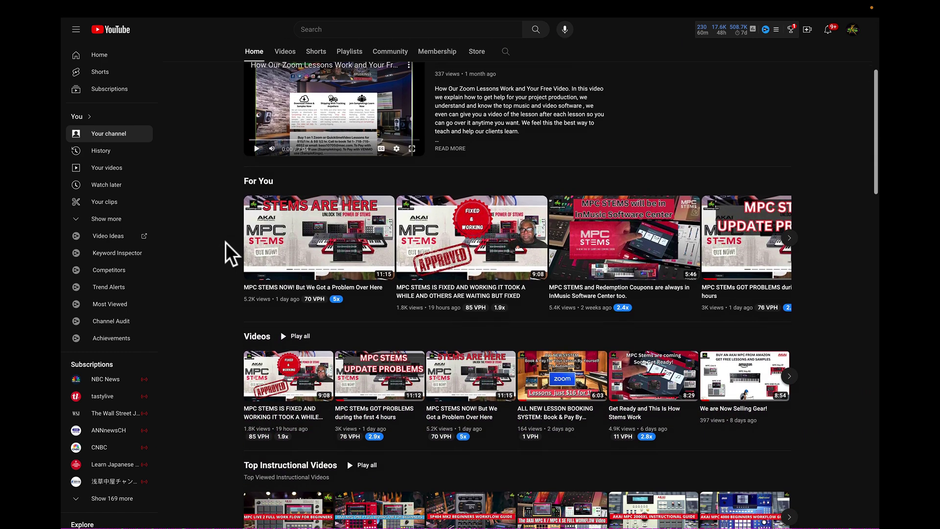
pyautogui.scroll(-2, 225, 242)
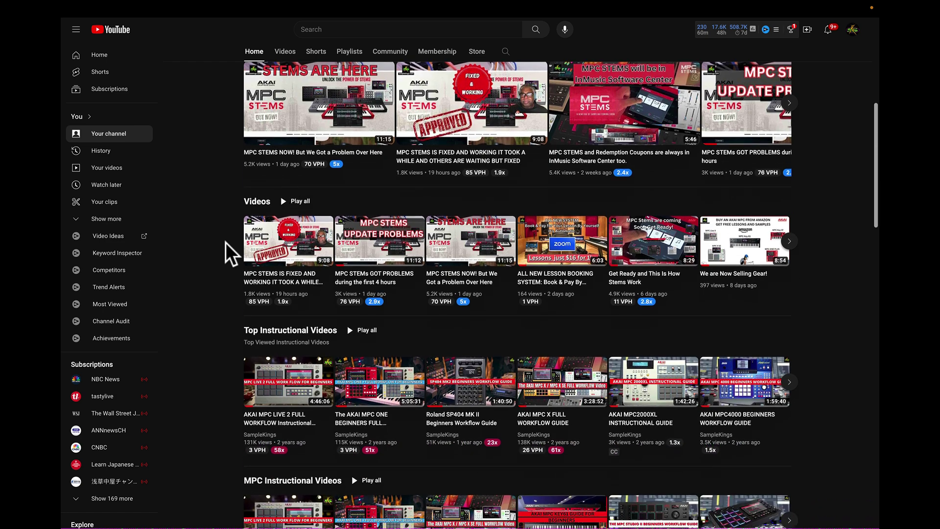
pyautogui.scroll(-2, 226, 243)
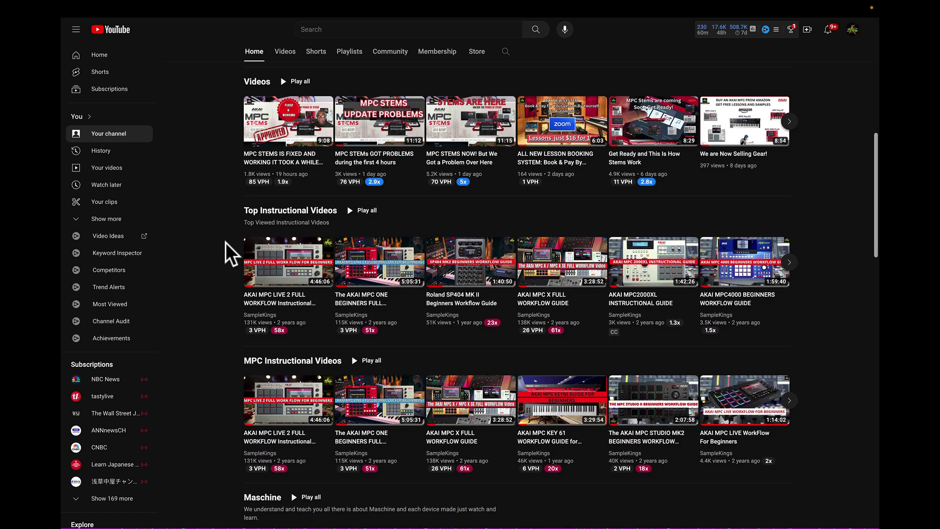
pyautogui.scroll(-1, 347, 315)
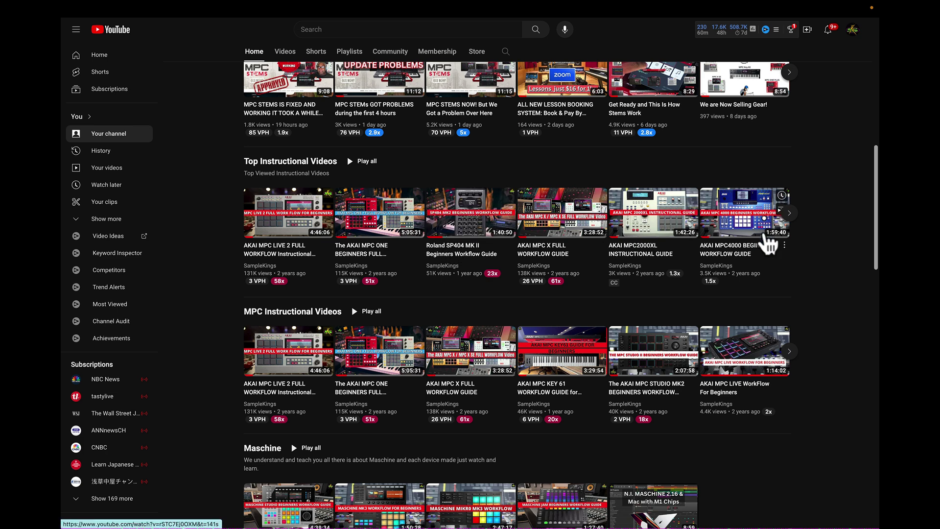
pyautogui.moveTo(757, 239)
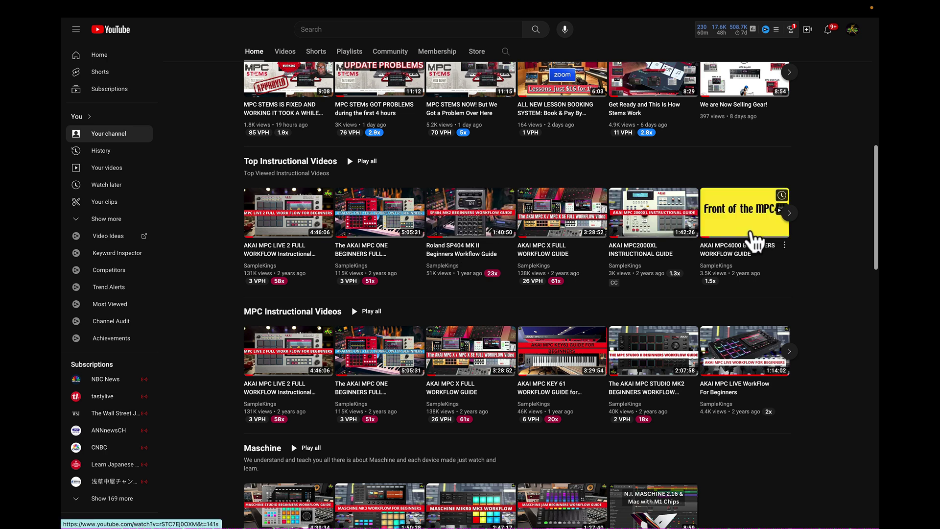
pyautogui.scroll(-2, 757, 239)
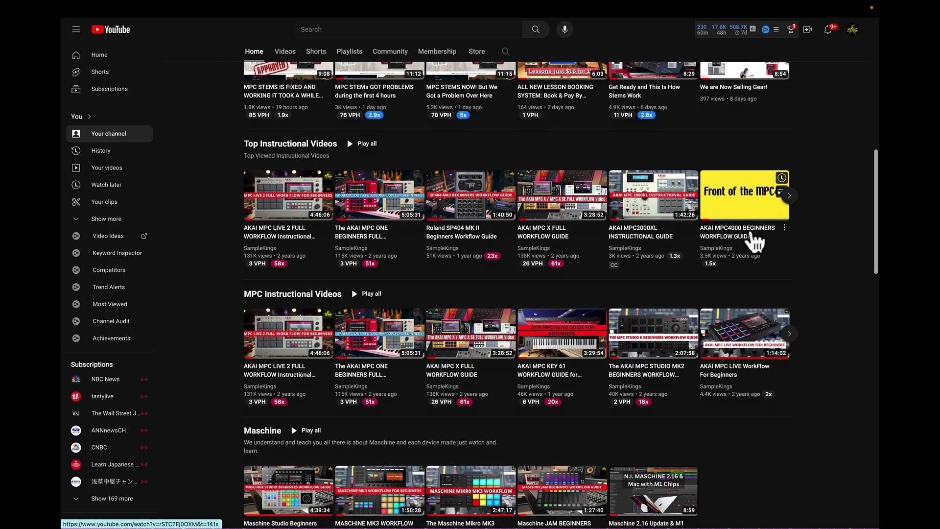
pyautogui.scroll(-2, 756, 240)
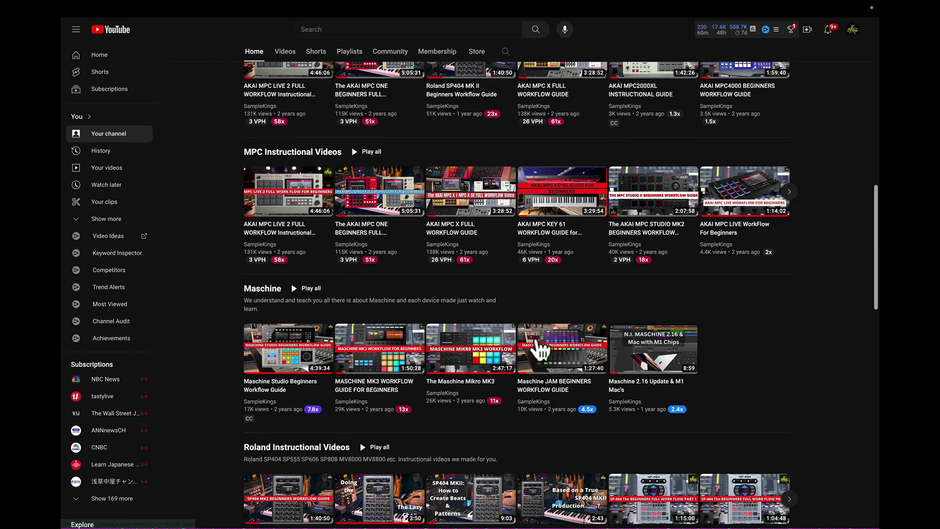
pyautogui.moveTo(472, 352)
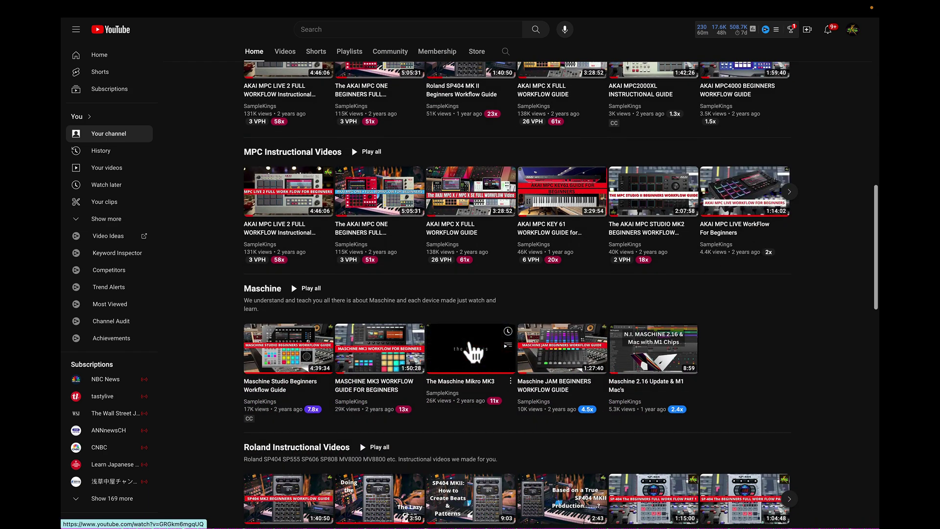
pyautogui.moveTo(552, 352)
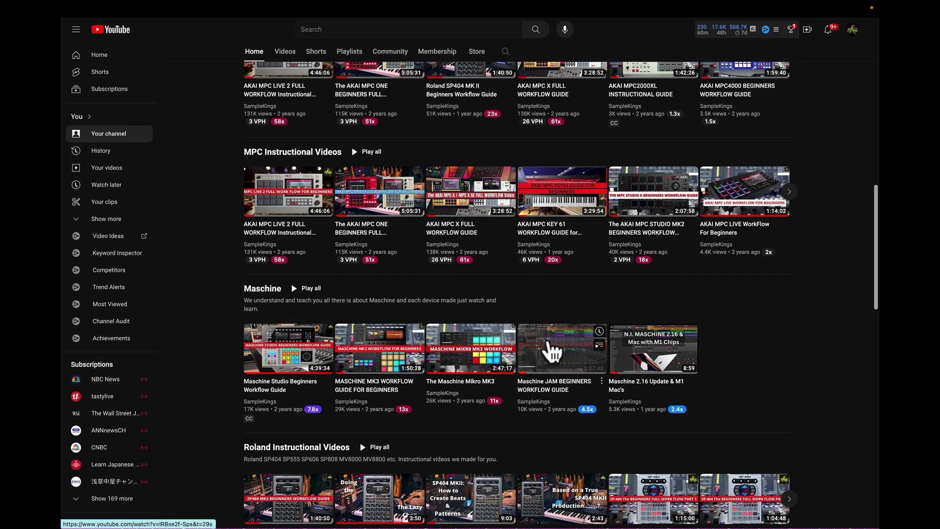
pyautogui.scroll(-2, 550, 351)
pyautogui.moveTo(373, 396)
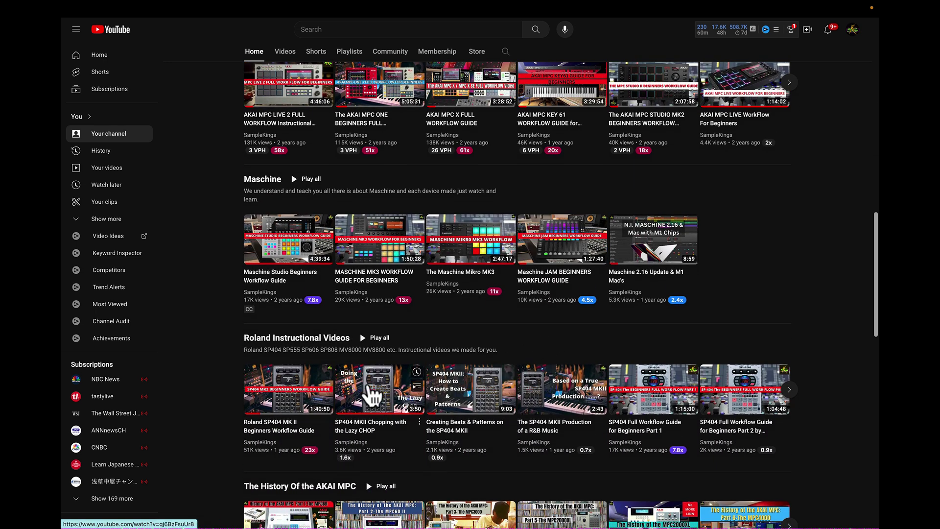
pyautogui.moveTo(508, 388)
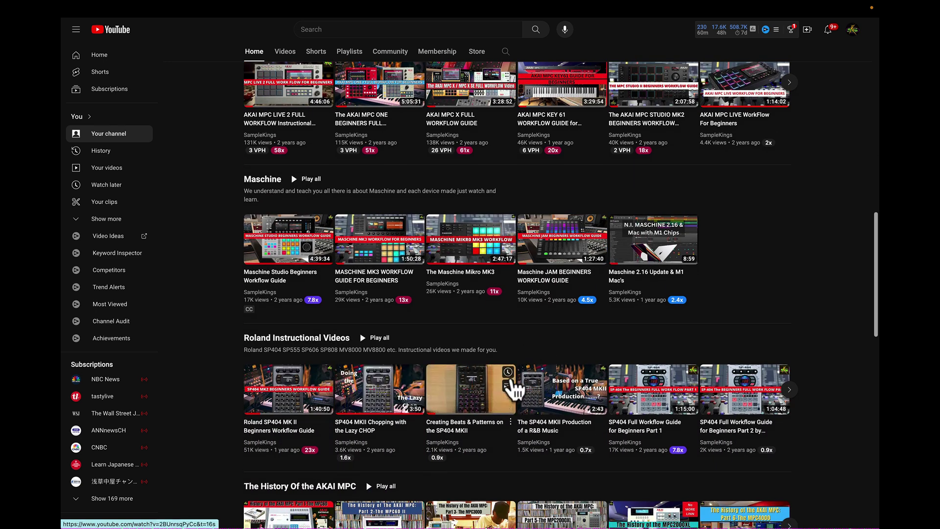
pyautogui.scroll(10, 513, 389)
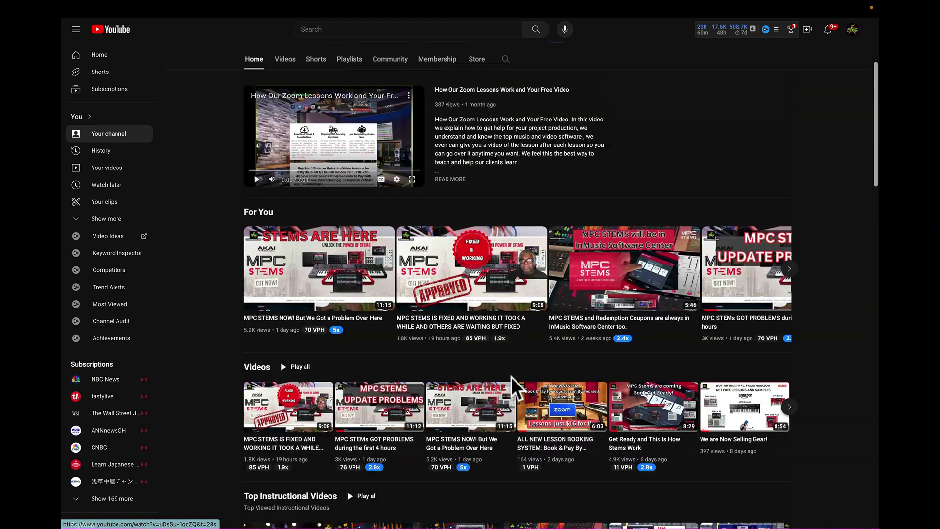
pyautogui.scroll(4, 511, 377)
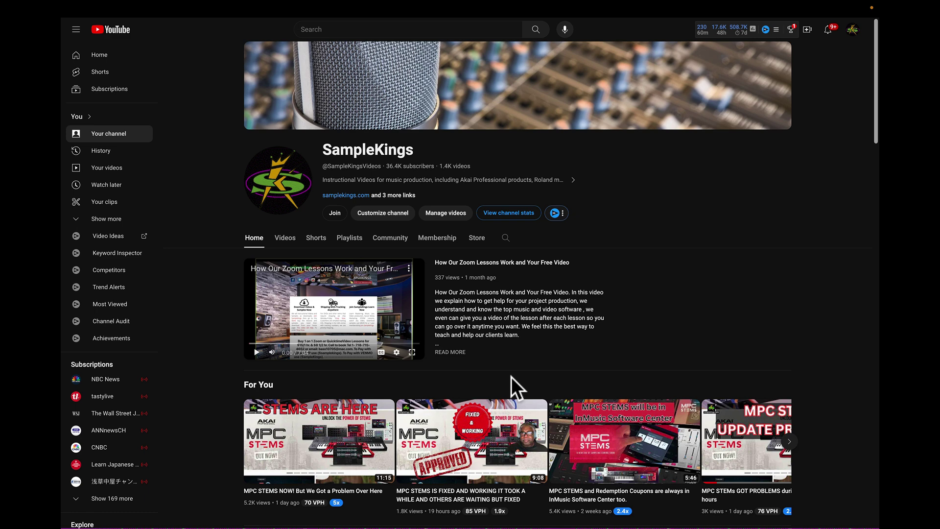
# Switch away from the SampleKings YouTube page with Cmd+Tab to head back to MPC.
pyautogui.press('super+Tab')
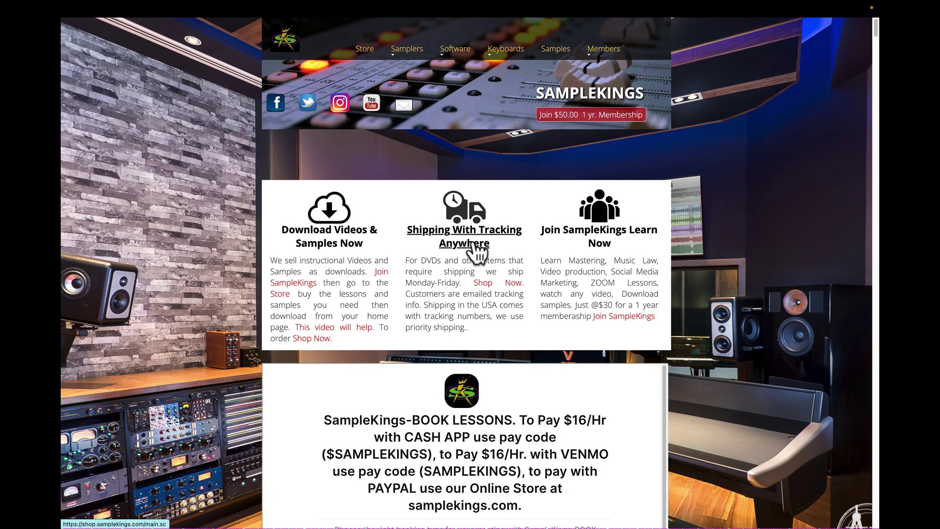
# Look over the BOOK LESSONS section's $16/Hr Cash App, Venmo and PayPal options, then return to the header.
pyautogui.scroll(-4, 477, 250)
pyautogui.scroll(1, 477, 252)
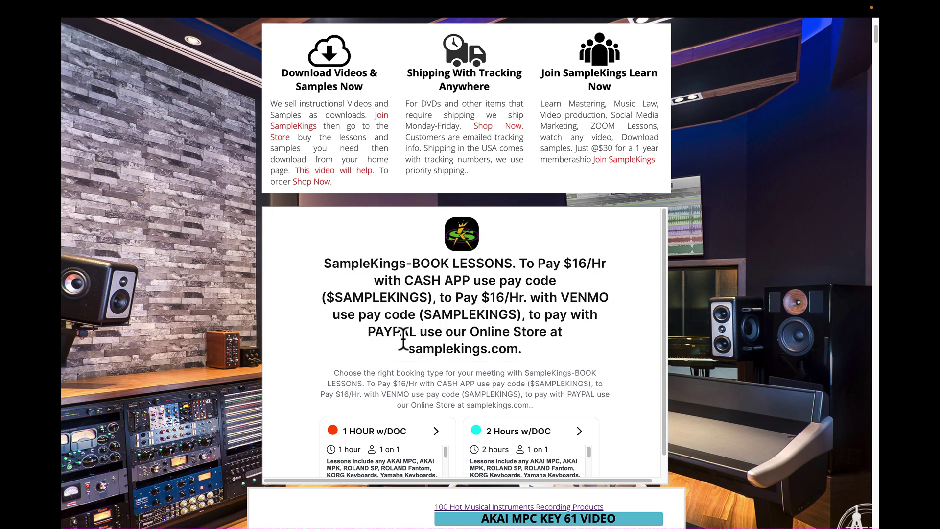
pyautogui.scroll(3, 403, 338)
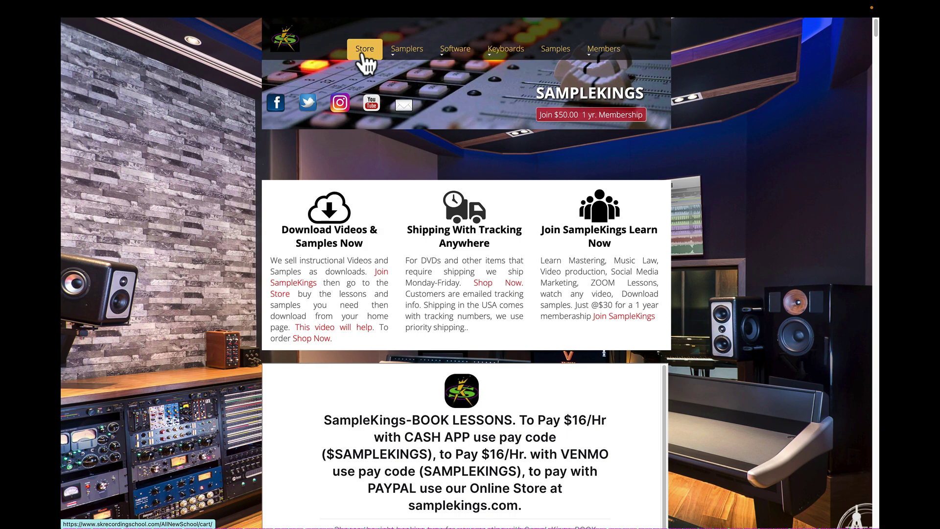
# Browse the Store's Zoom Lessons prices and memberships, then return to the SampleKings home page.
pyautogui.click(364, 55)
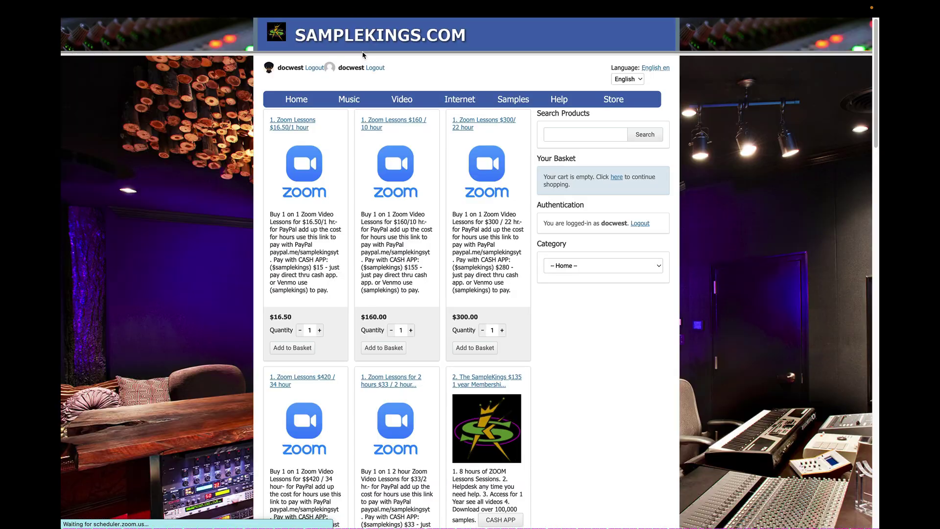
pyautogui.moveTo(349, 100)
pyautogui.moveTo(362, 176)
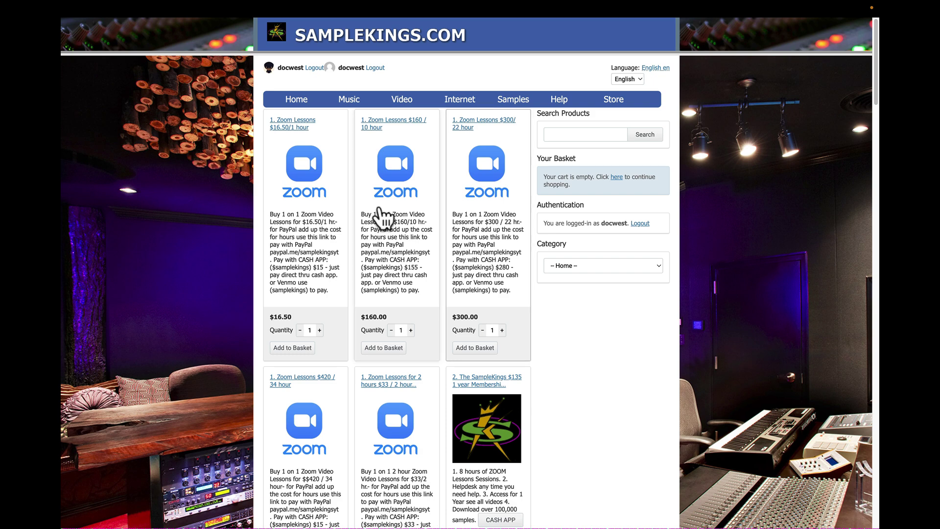
pyautogui.scroll(-5, 451, 222)
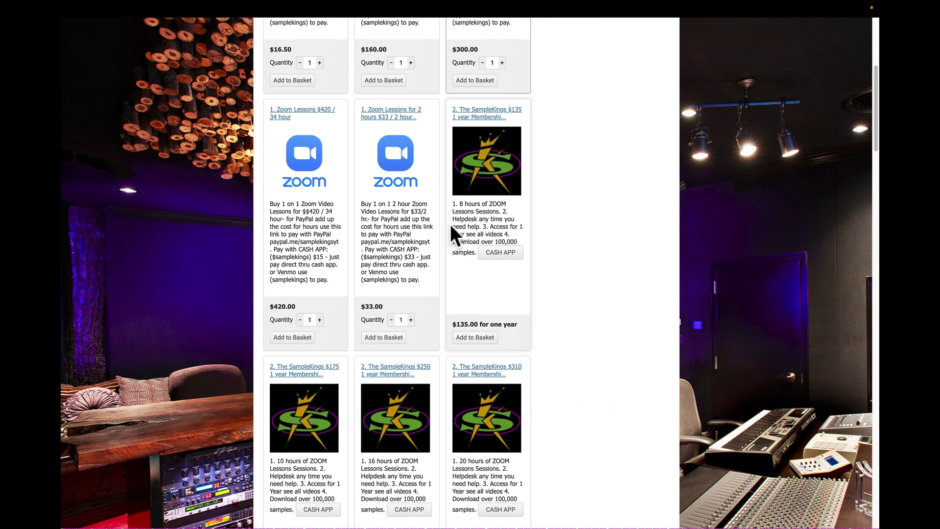
pyautogui.scroll(5, 468, 262)
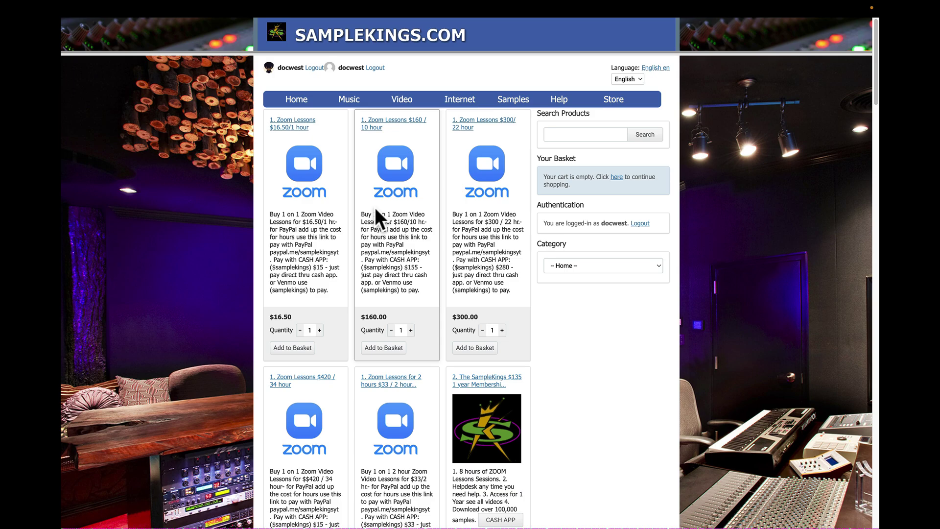
pyautogui.press('super+shift+bracketright')
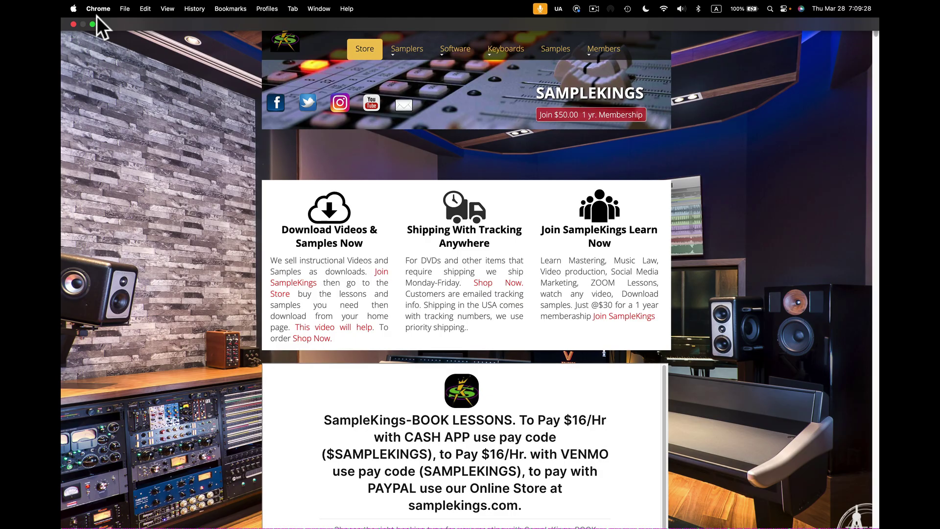
# Make the browser full screen and choose the 1 HOUR w/DOC booking type.
pyautogui.click(93, 24)
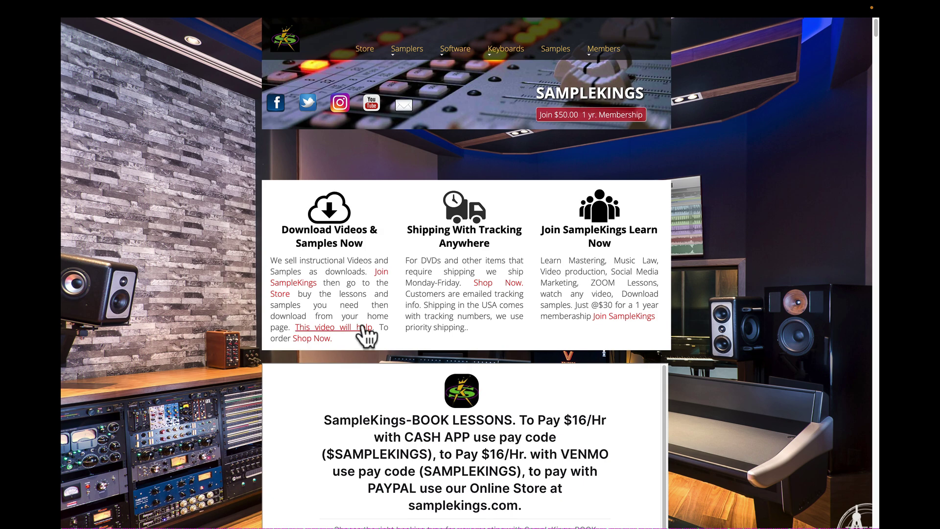
pyautogui.scroll(-5, 456, 357)
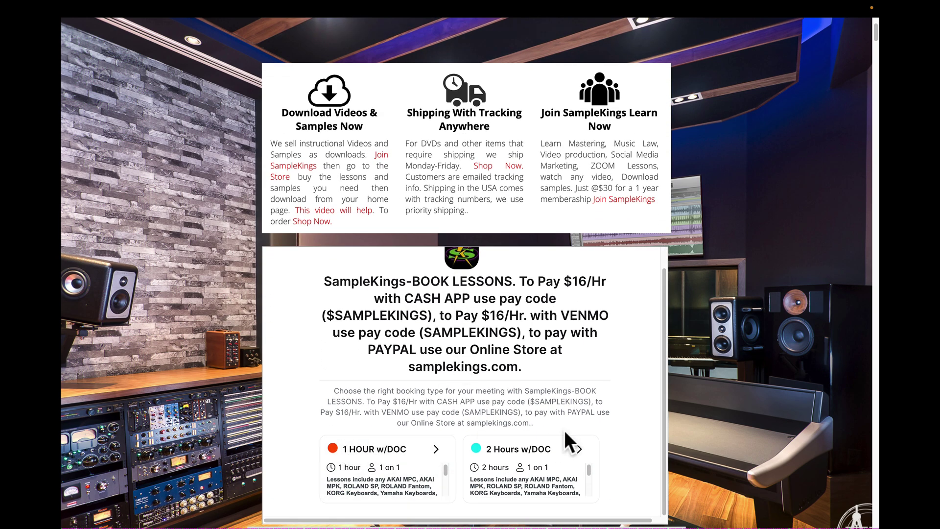
pyautogui.click(435, 448)
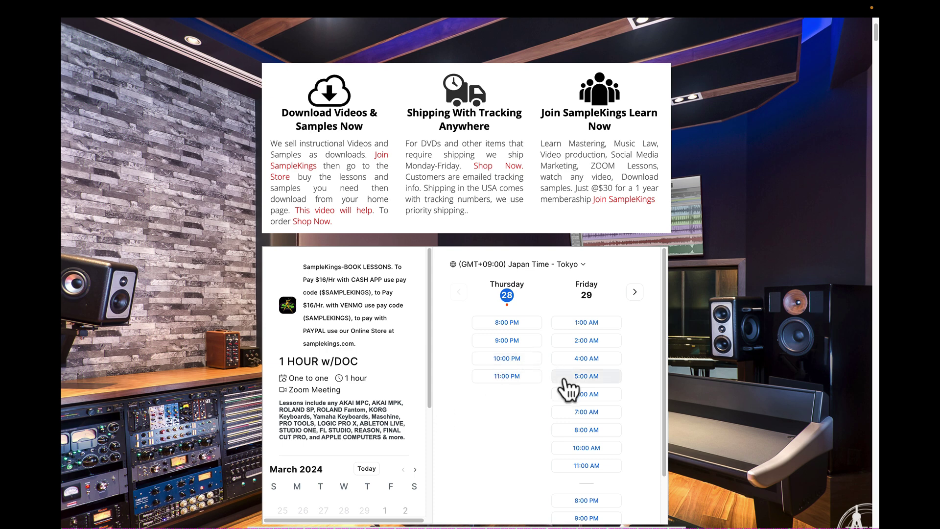
pyautogui.scroll(-1, 567, 387)
pyautogui.scroll(1, 568, 389)
# Advance the booking days past Saturday and Sunday to Monday 1 and Tuesday 2.
pyautogui.click(634, 293)
pyautogui.click(635, 293)
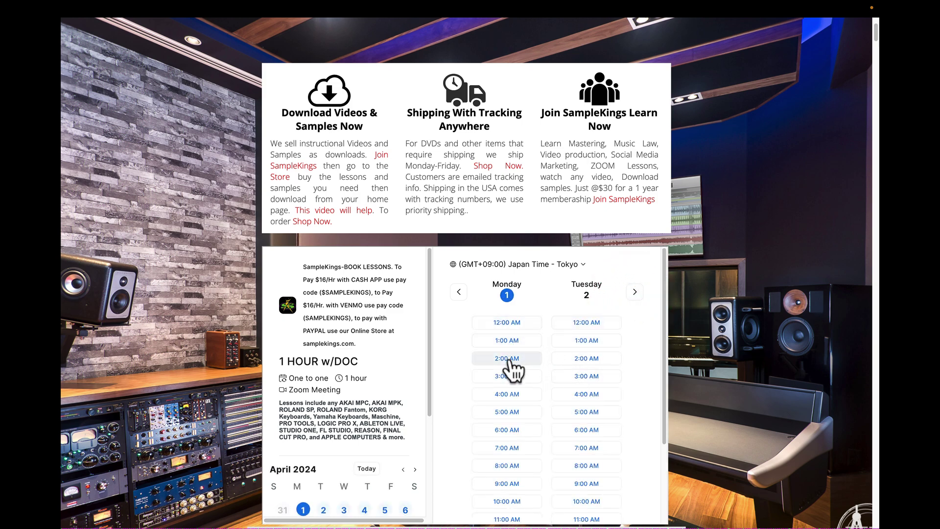
pyautogui.scroll(-3, 509, 396)
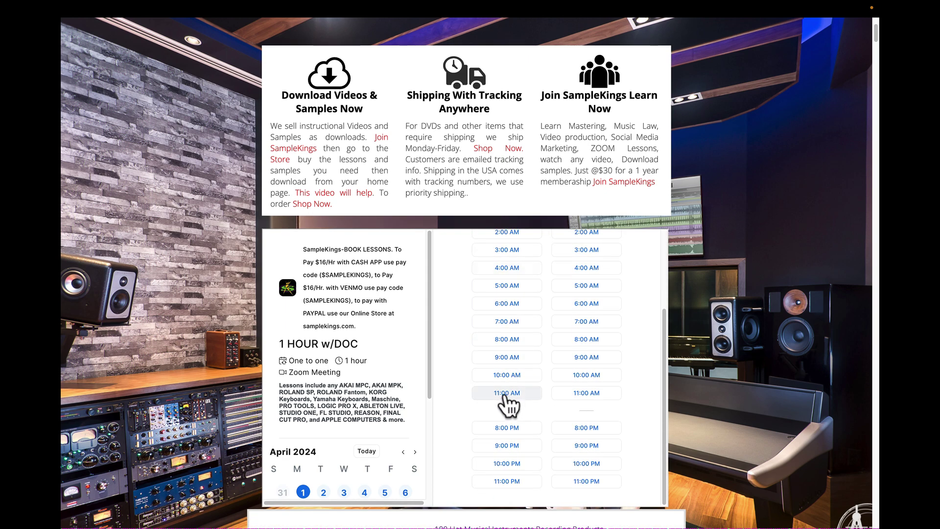
pyautogui.scroll(4, 540, 297)
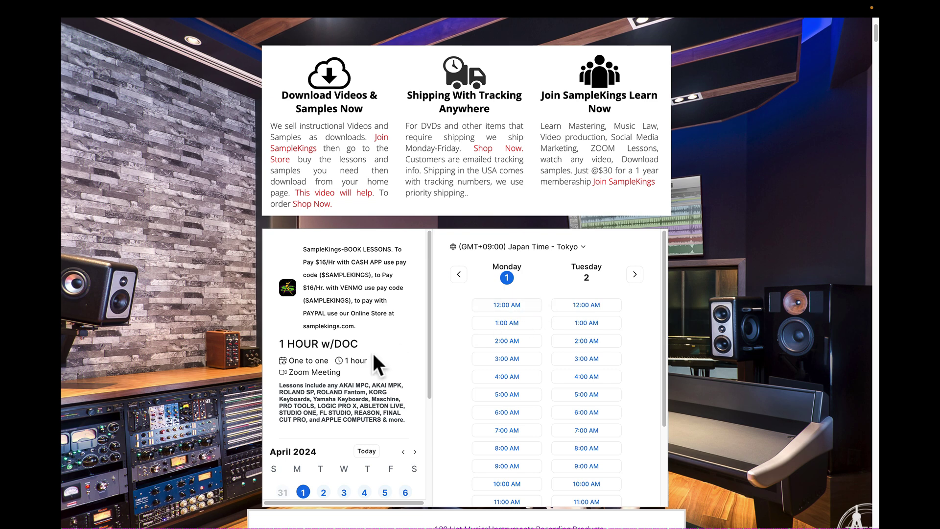
pyautogui.scroll(-3, 372, 353)
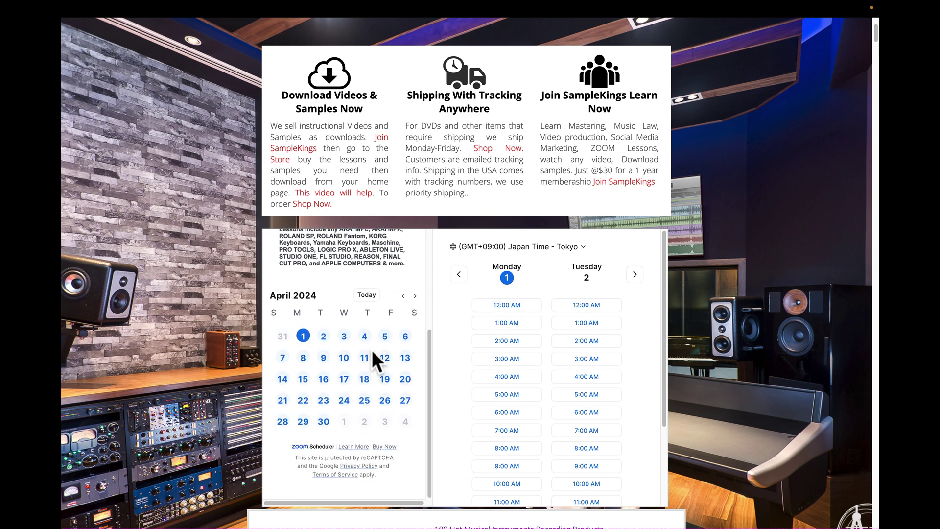
# Step the mini calendar back to March 2024 and scroll up to the SampleKings header.
pyautogui.click(404, 296)
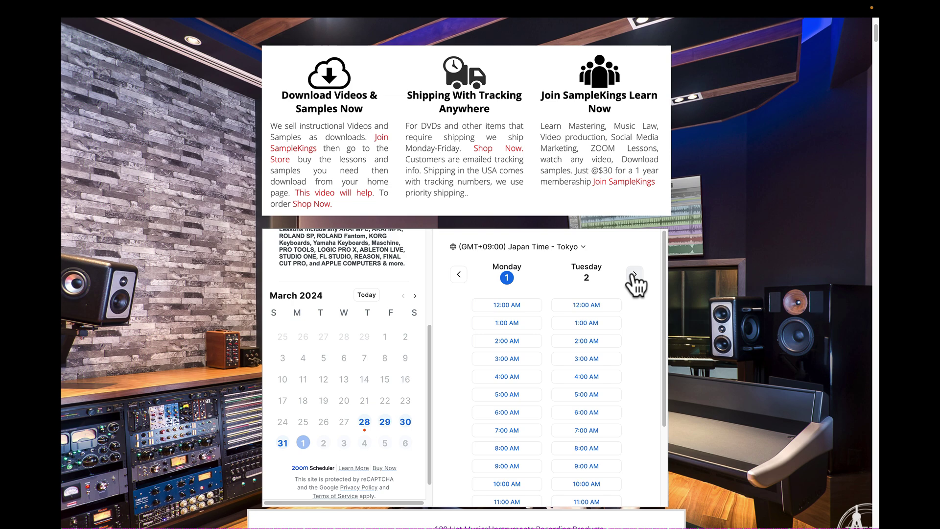
pyautogui.scroll(3, 635, 284)
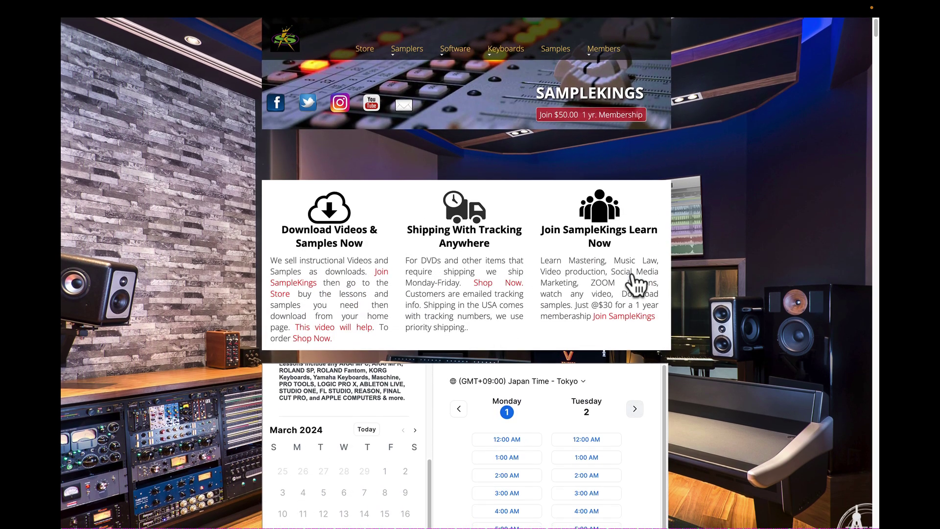